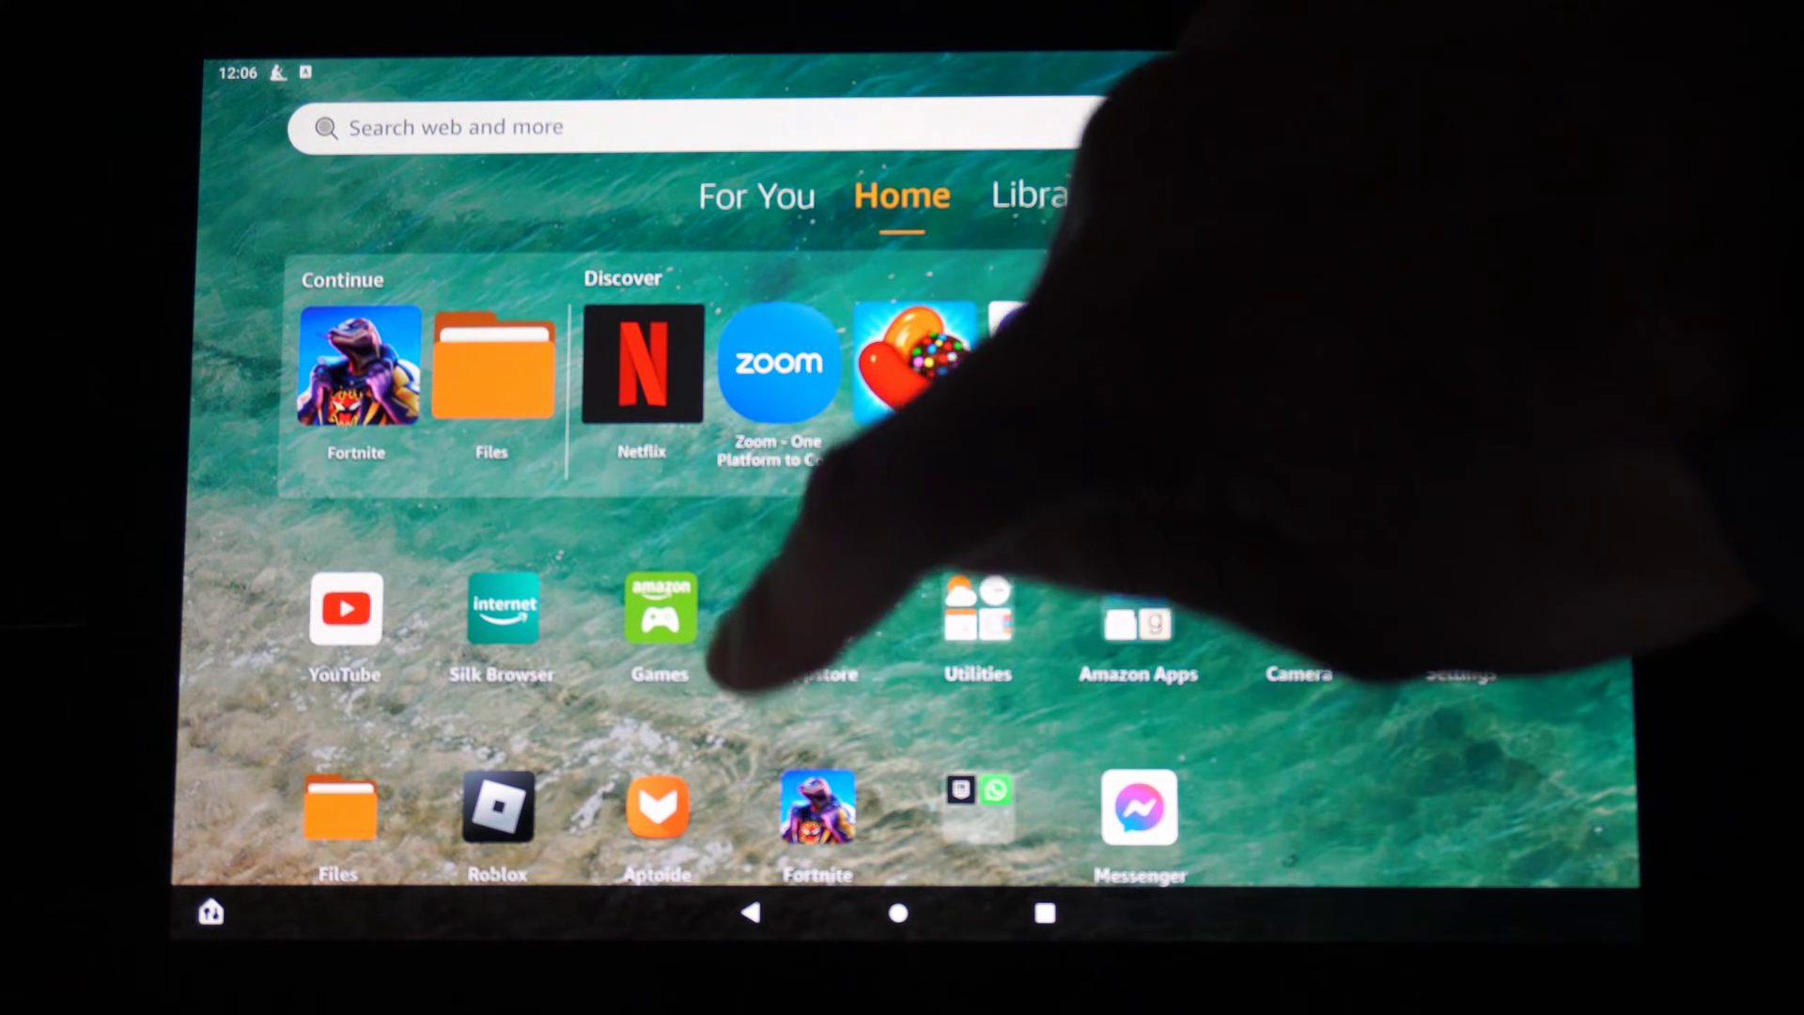
Launch the Amazon Appstore from its icon on the Fire tablet home screen
{"action": "left_click", "coordinate": [803, 613]}
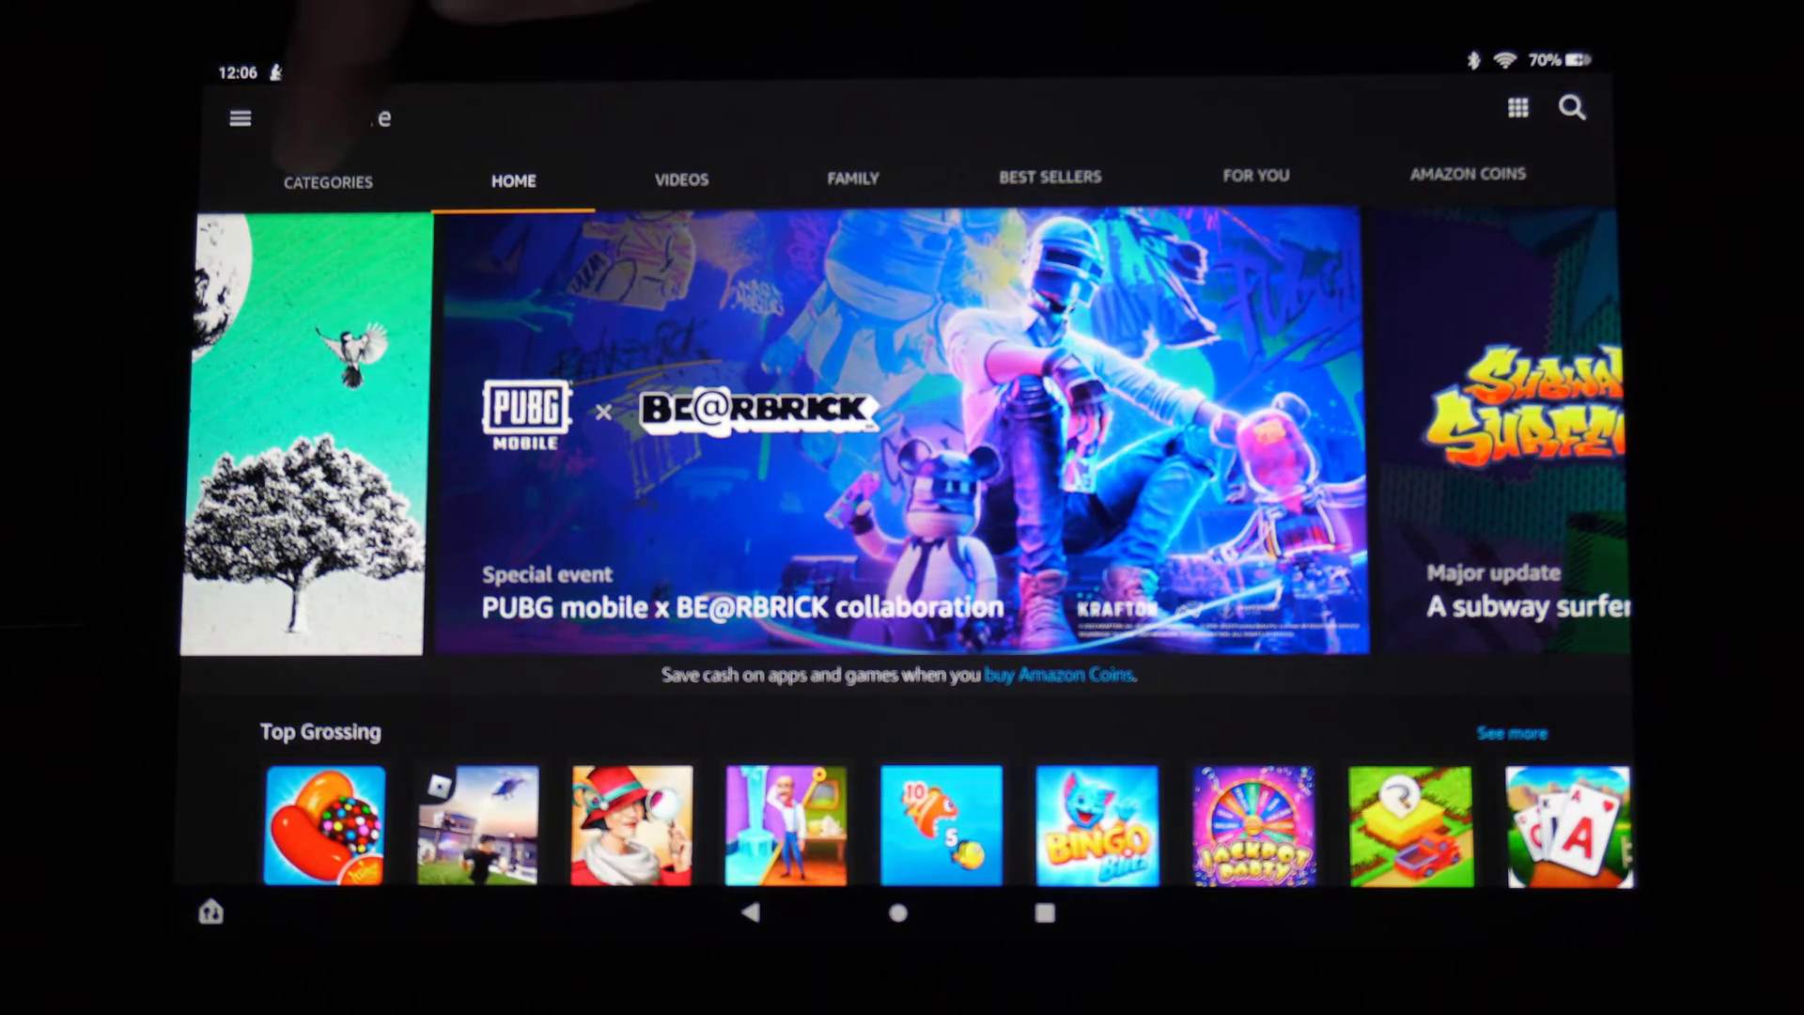
Browse the store tabs, including Family, and settle on Videos with its Top Subscribed apps
{"action": "left_click", "coordinate": [327, 181]}
{"action": "left_click", "coordinate": [514, 182]}
{"action": "left_click", "coordinate": [681, 179]}
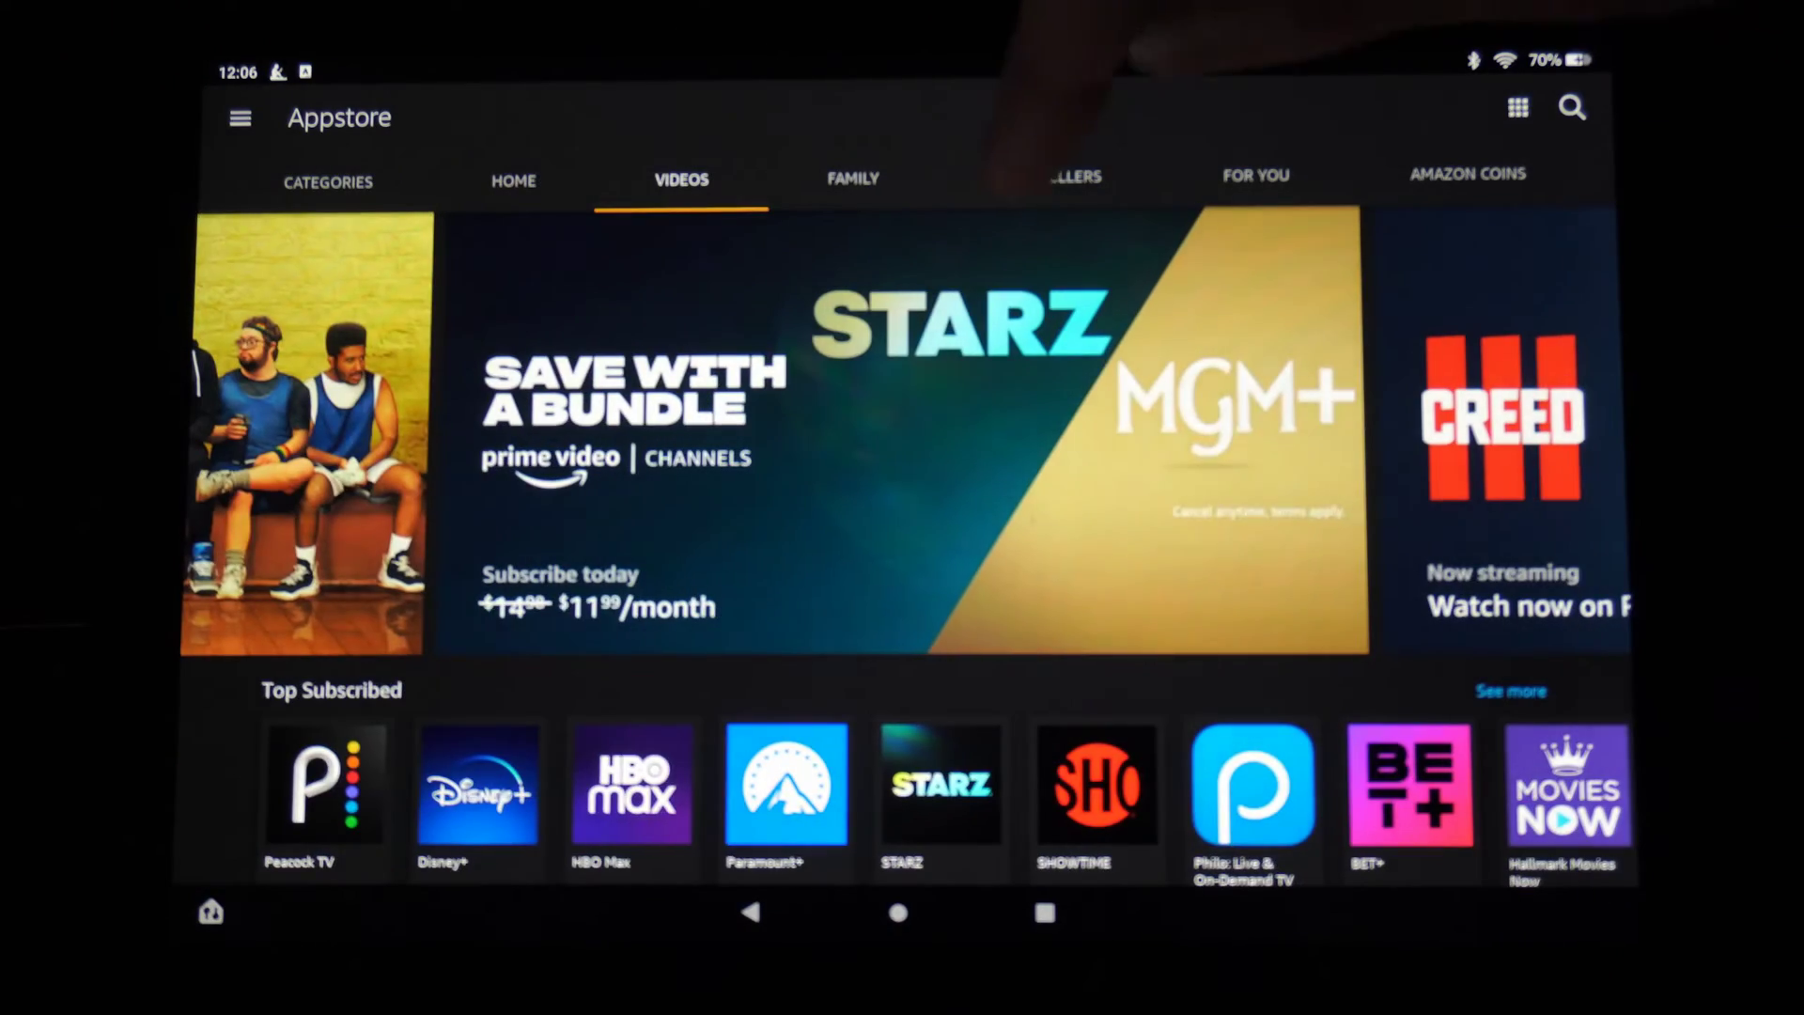
{"action": "left_click", "coordinate": [1050, 177]}
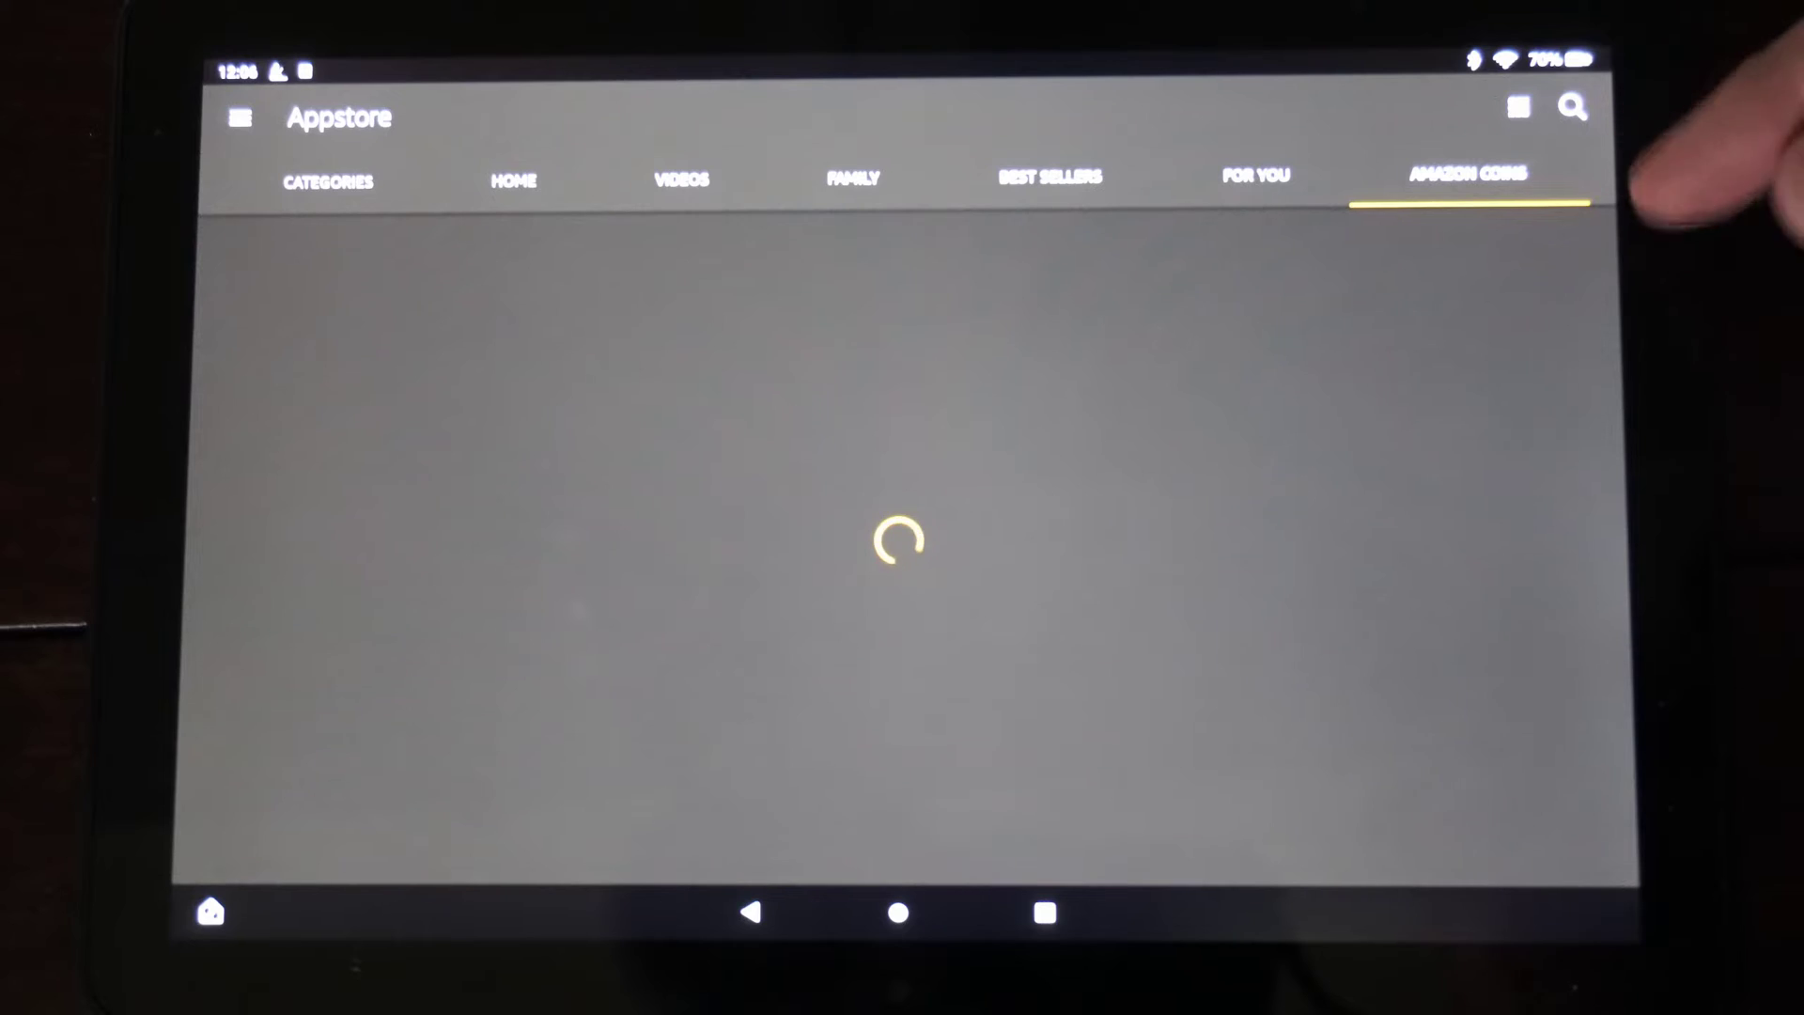
{"action": "left_click", "coordinate": [852, 178]}
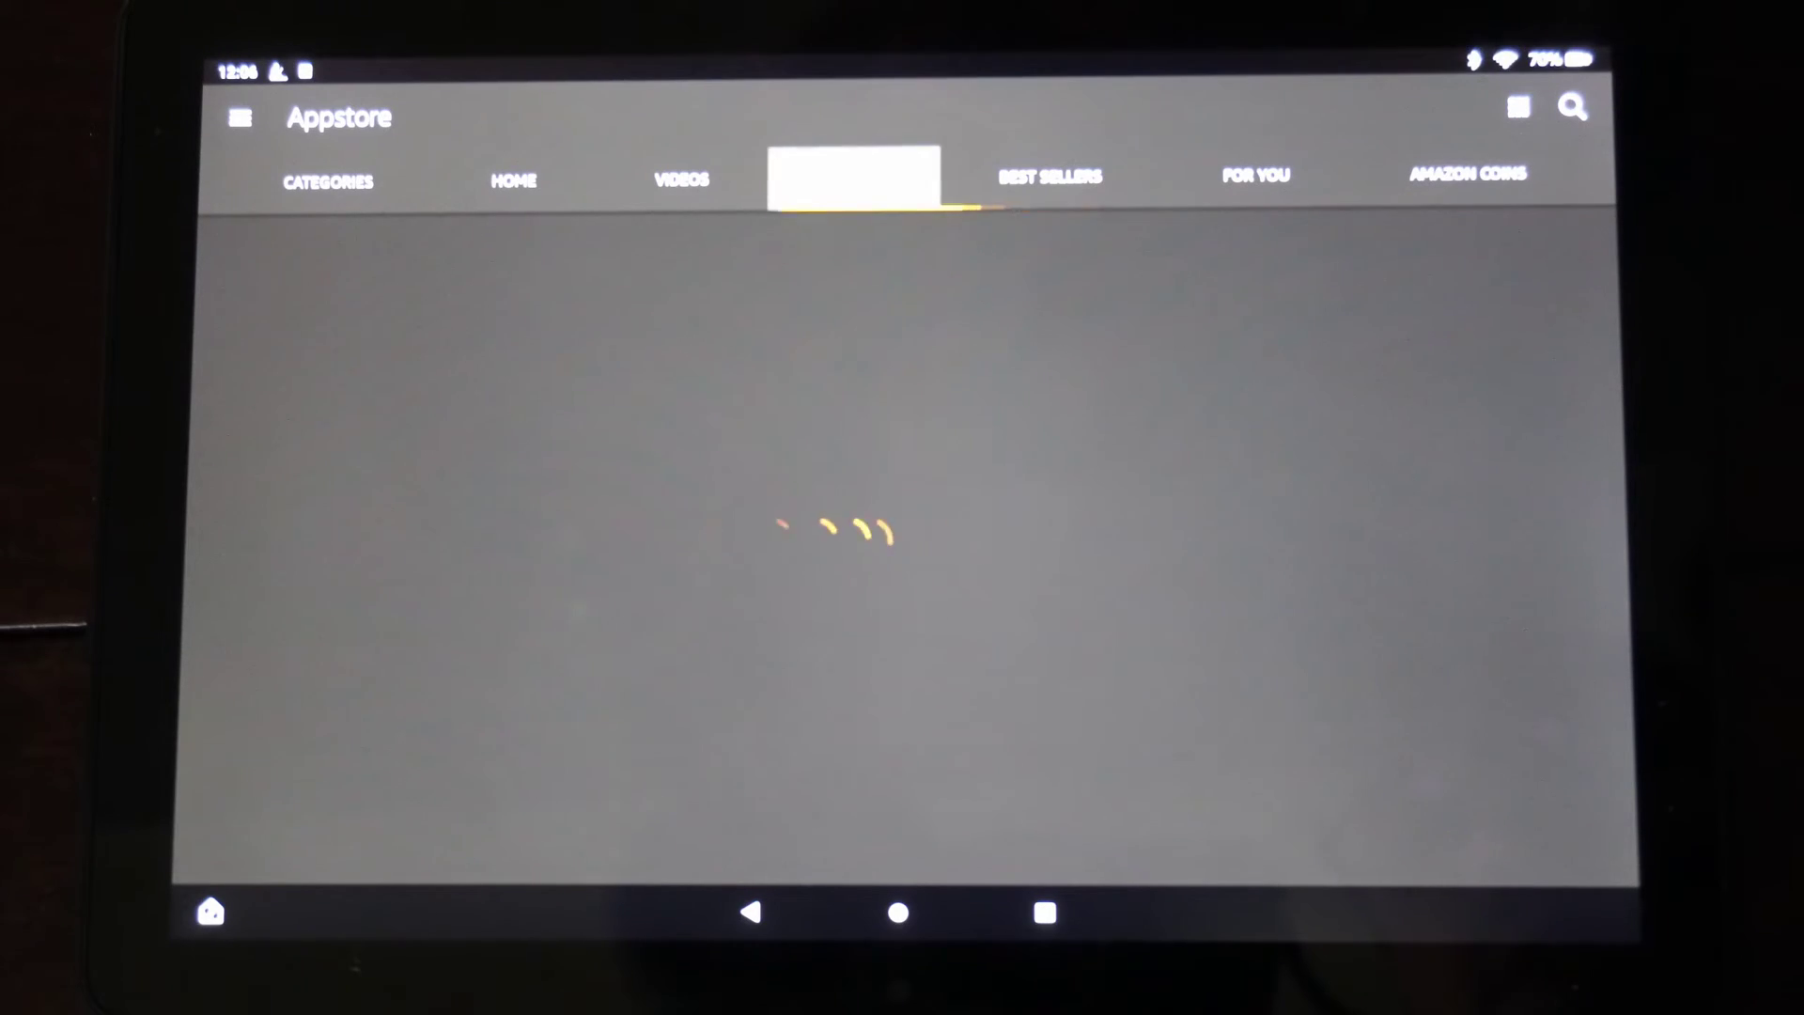
{"action": "left_click", "coordinate": [681, 180]}
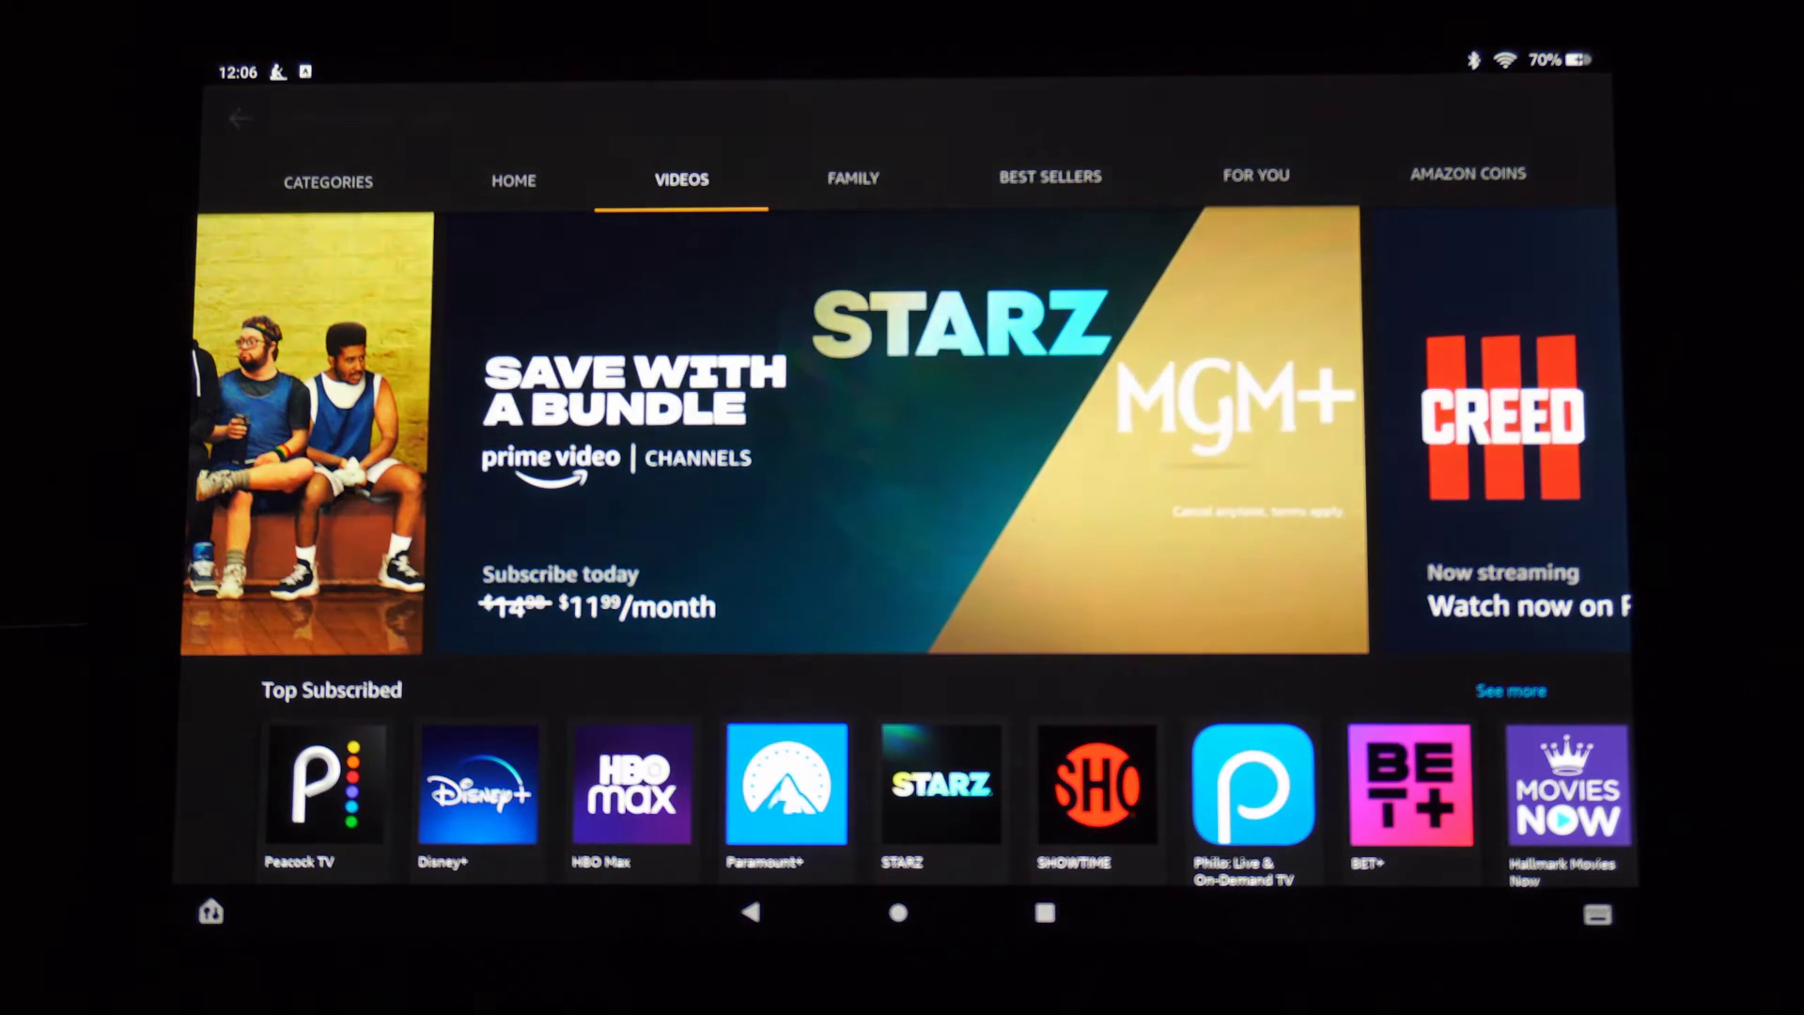
Search the Appstore for 'minecraft'
{"action": "left_click", "coordinate": [368, 117]}
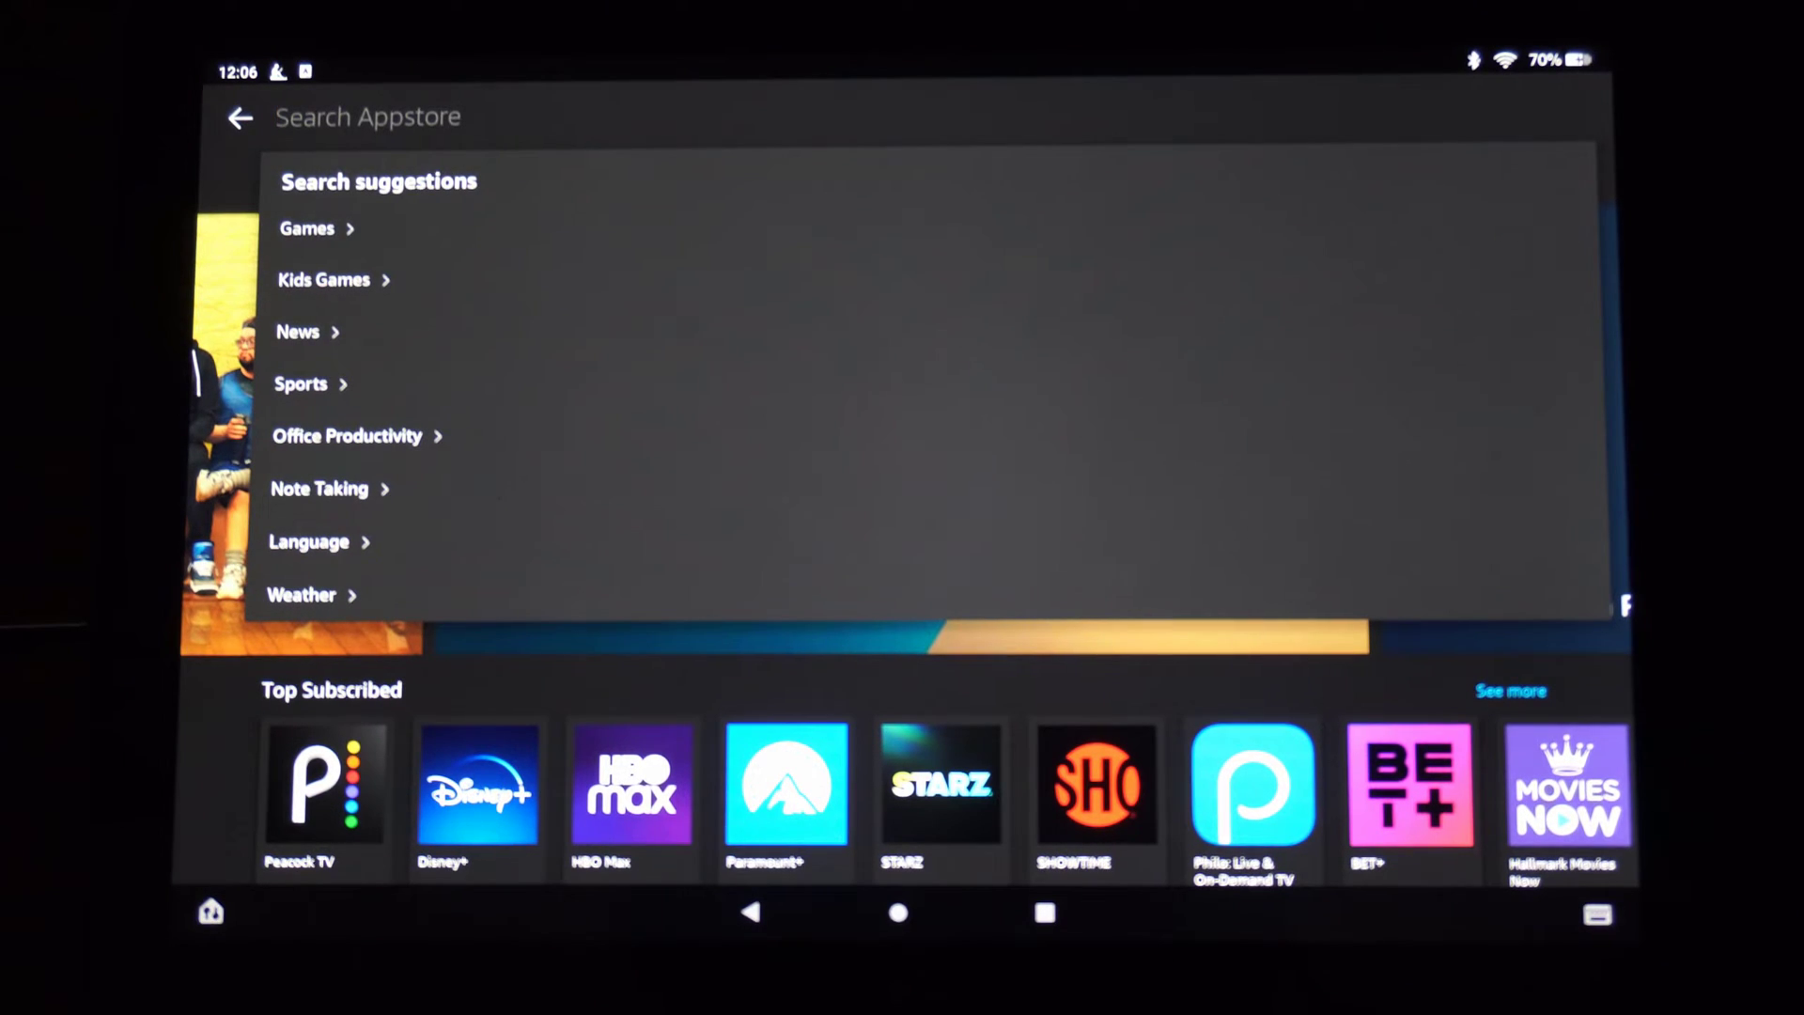
{"action": "type", "text": "min"}
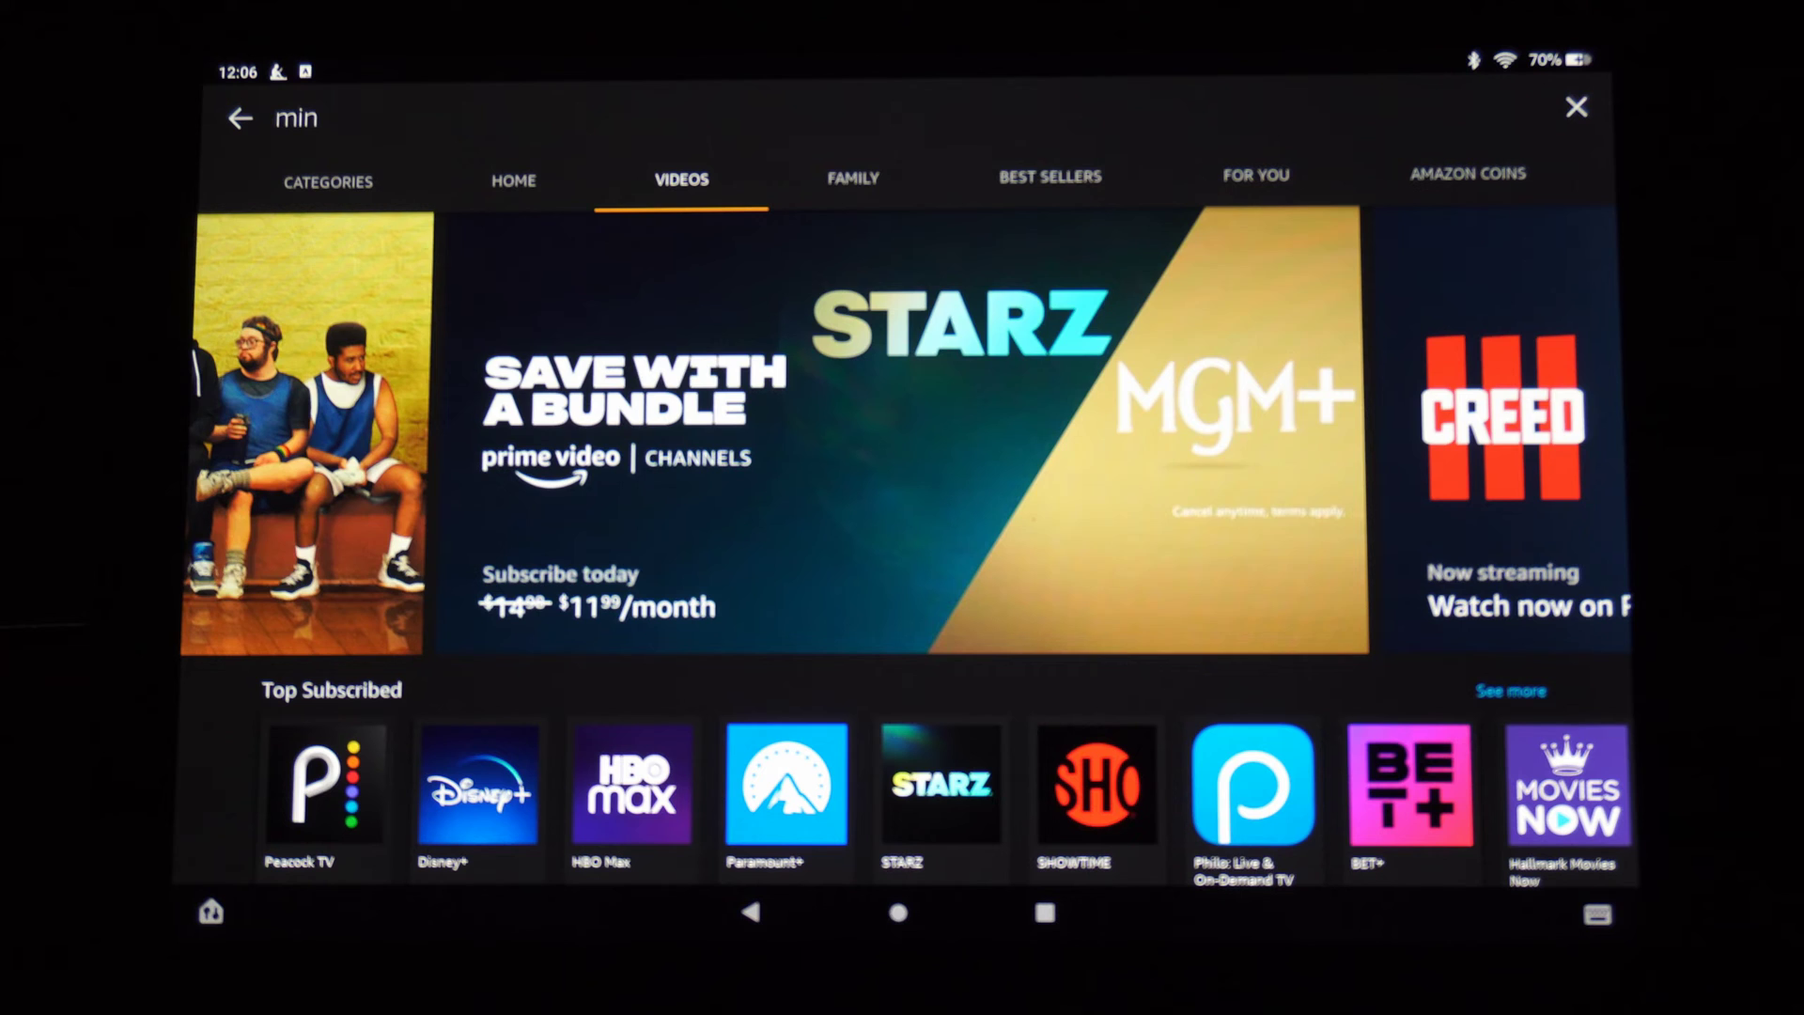
{"action": "type", "text": "ecraft"}
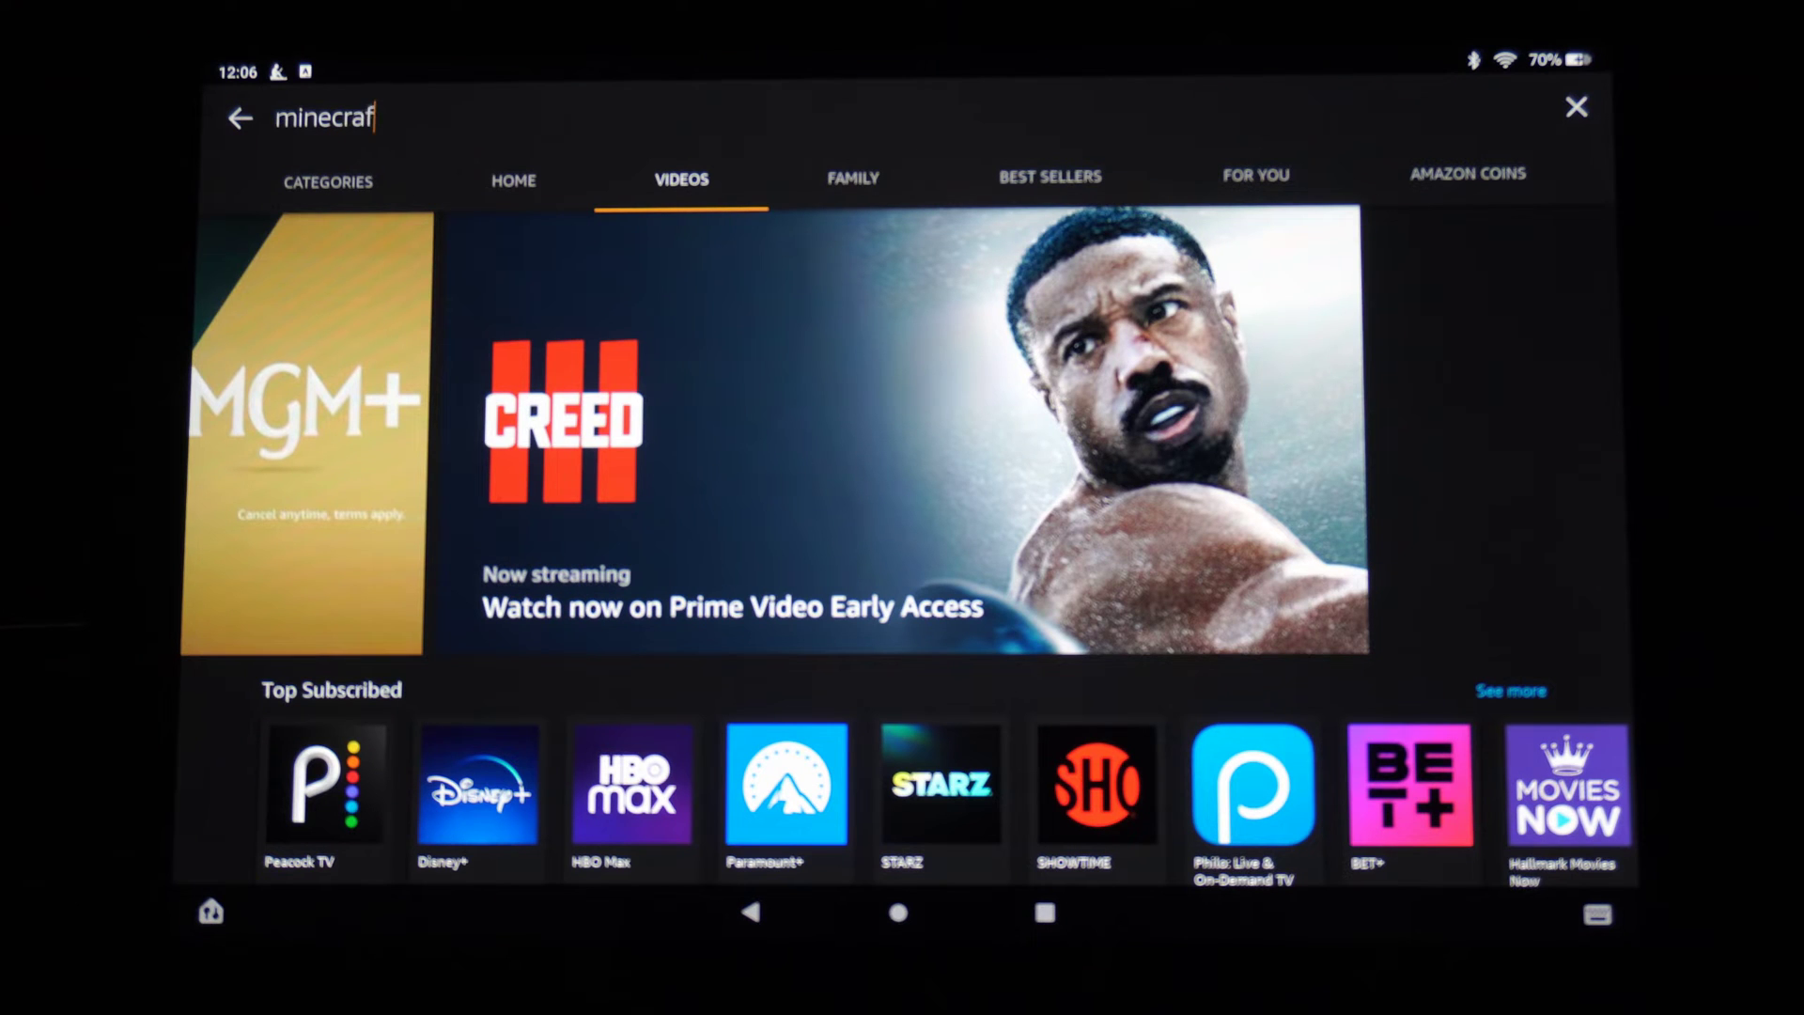
{"action": "key", "text": "Return"}
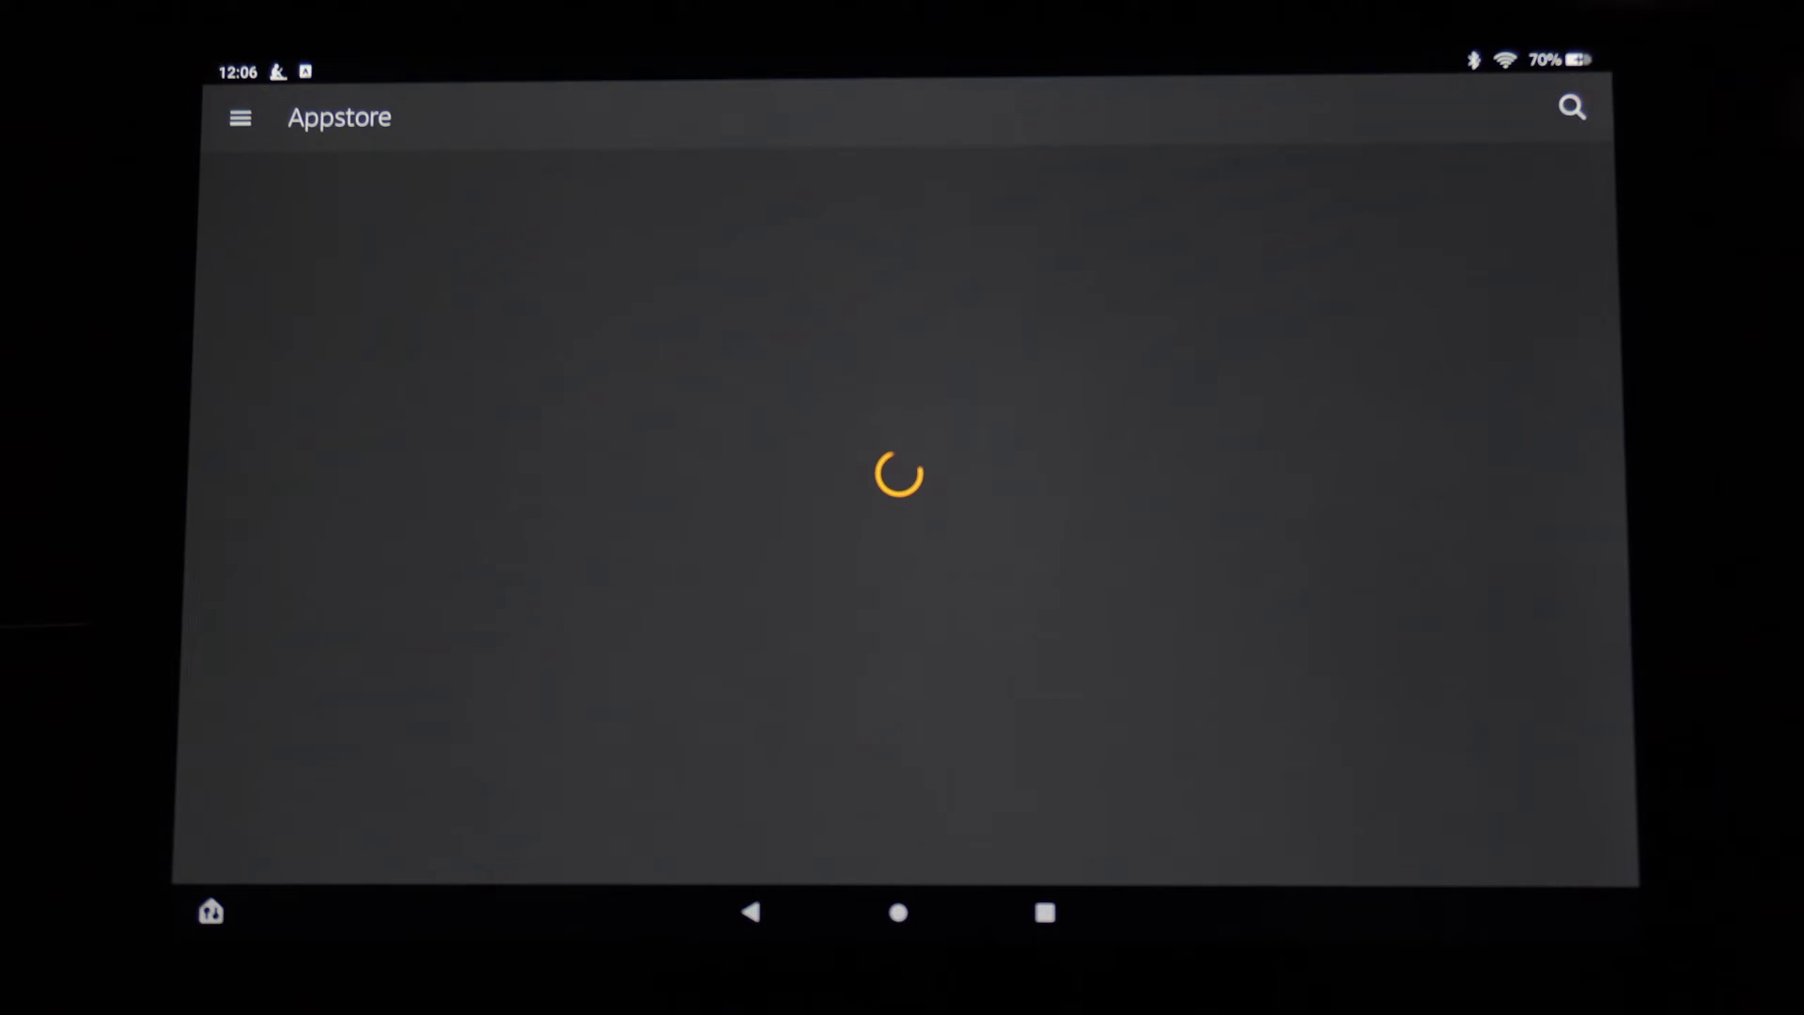
{"action": "scroll", "coordinate": [1170, 325], "scroll_direction": "down", "scroll_amount": 1}
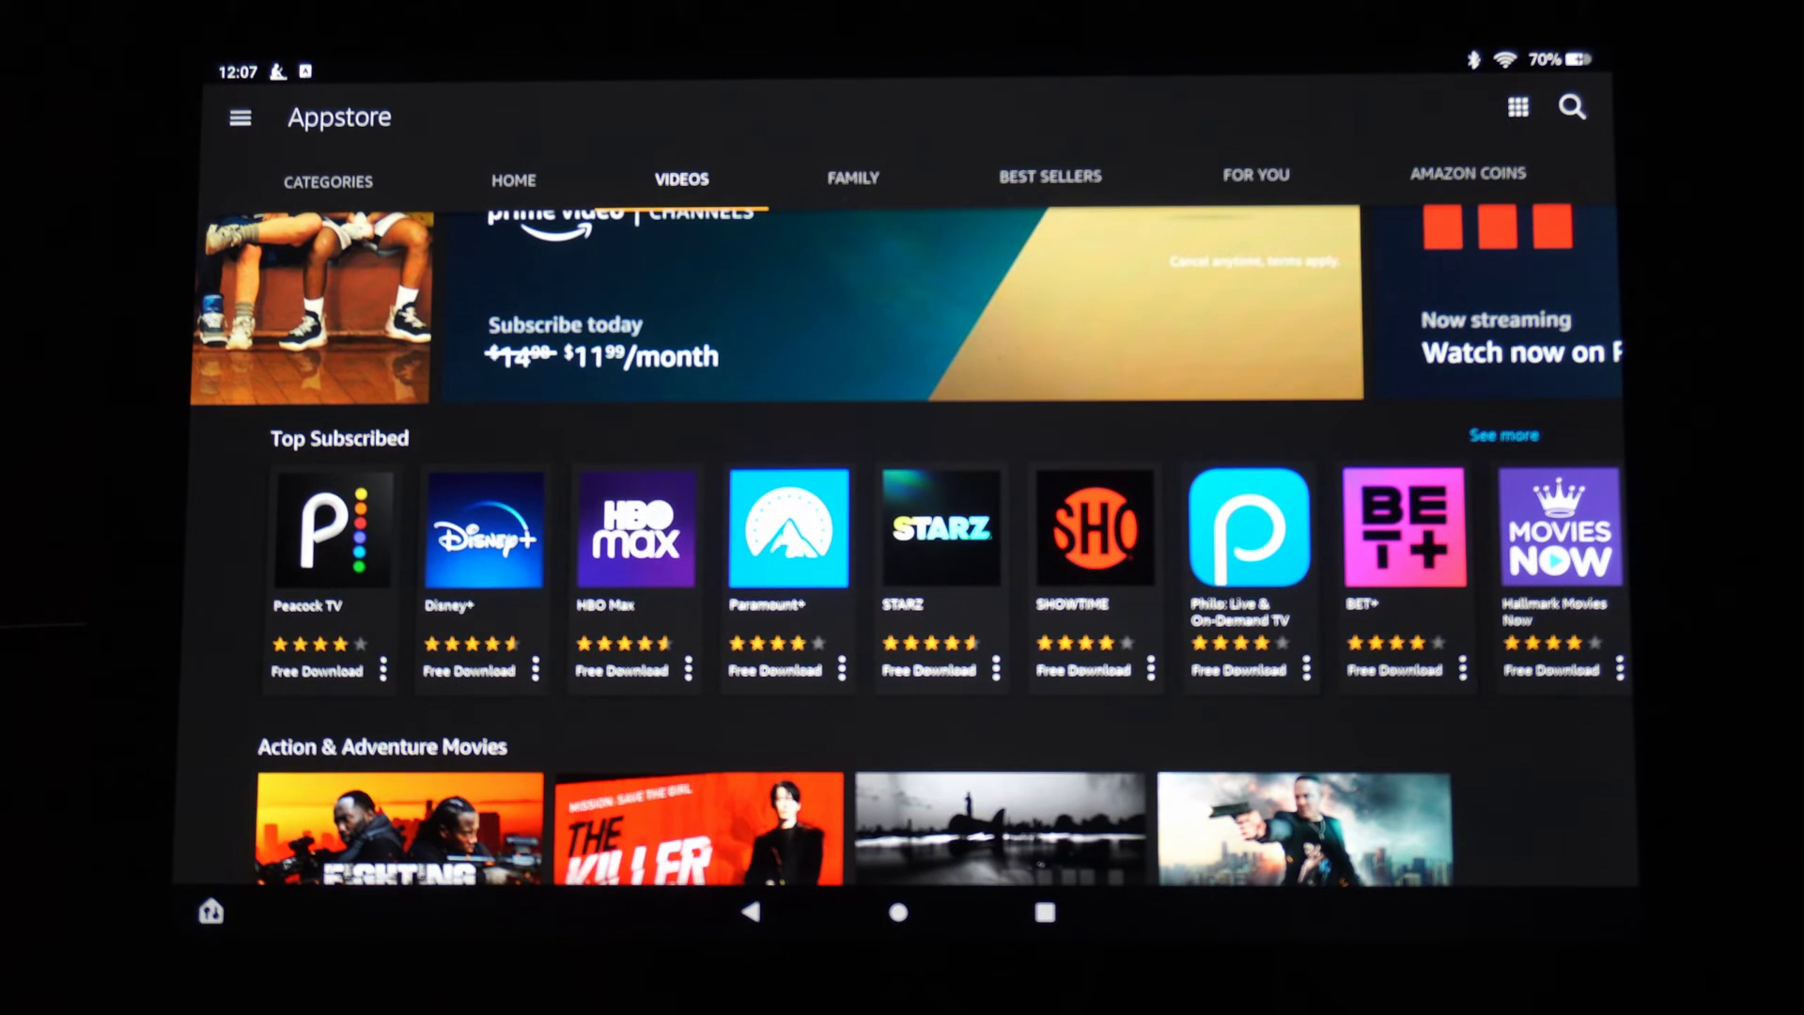
{"action": "scroll", "coordinate": [1270, 565], "scroll_direction": "right", "scroll_amount": 3}
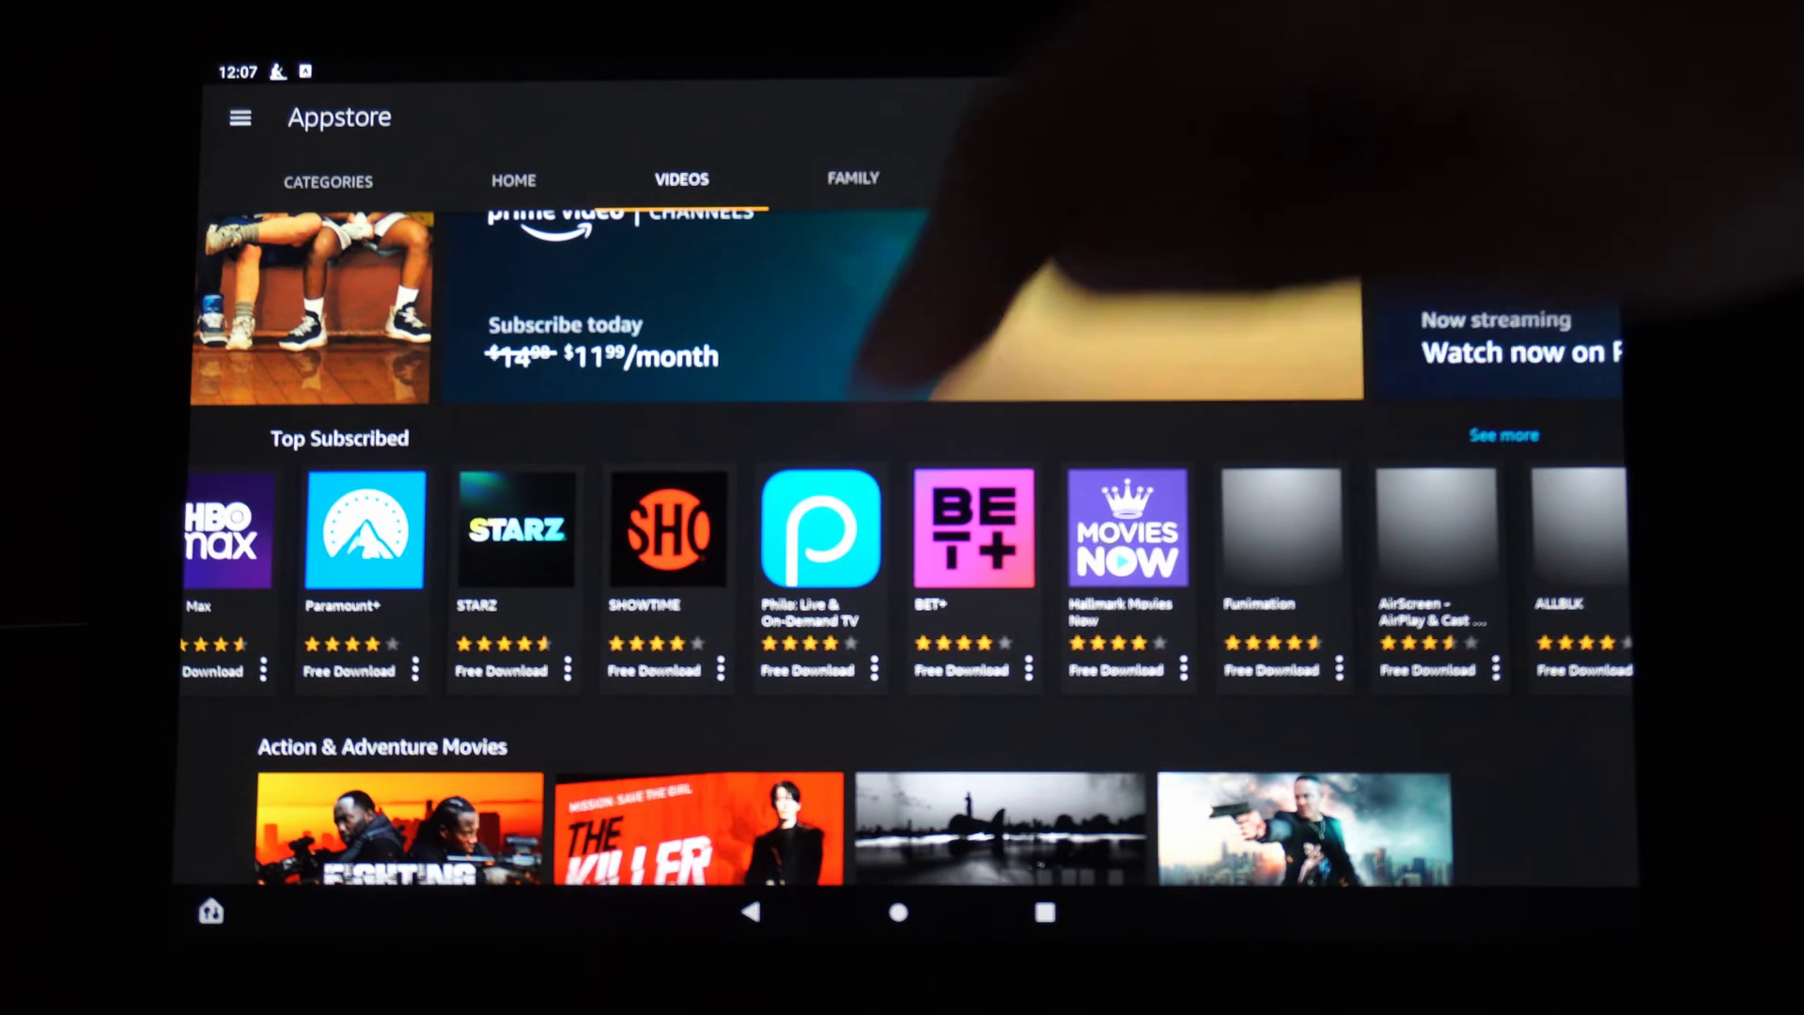
{"action": "scroll", "coordinate": [1268, 564], "scroll_direction": "right", "scroll_amount": 3}
{"action": "scroll", "coordinate": [987, 564], "scroll_direction": "left", "scroll_amount": 6}
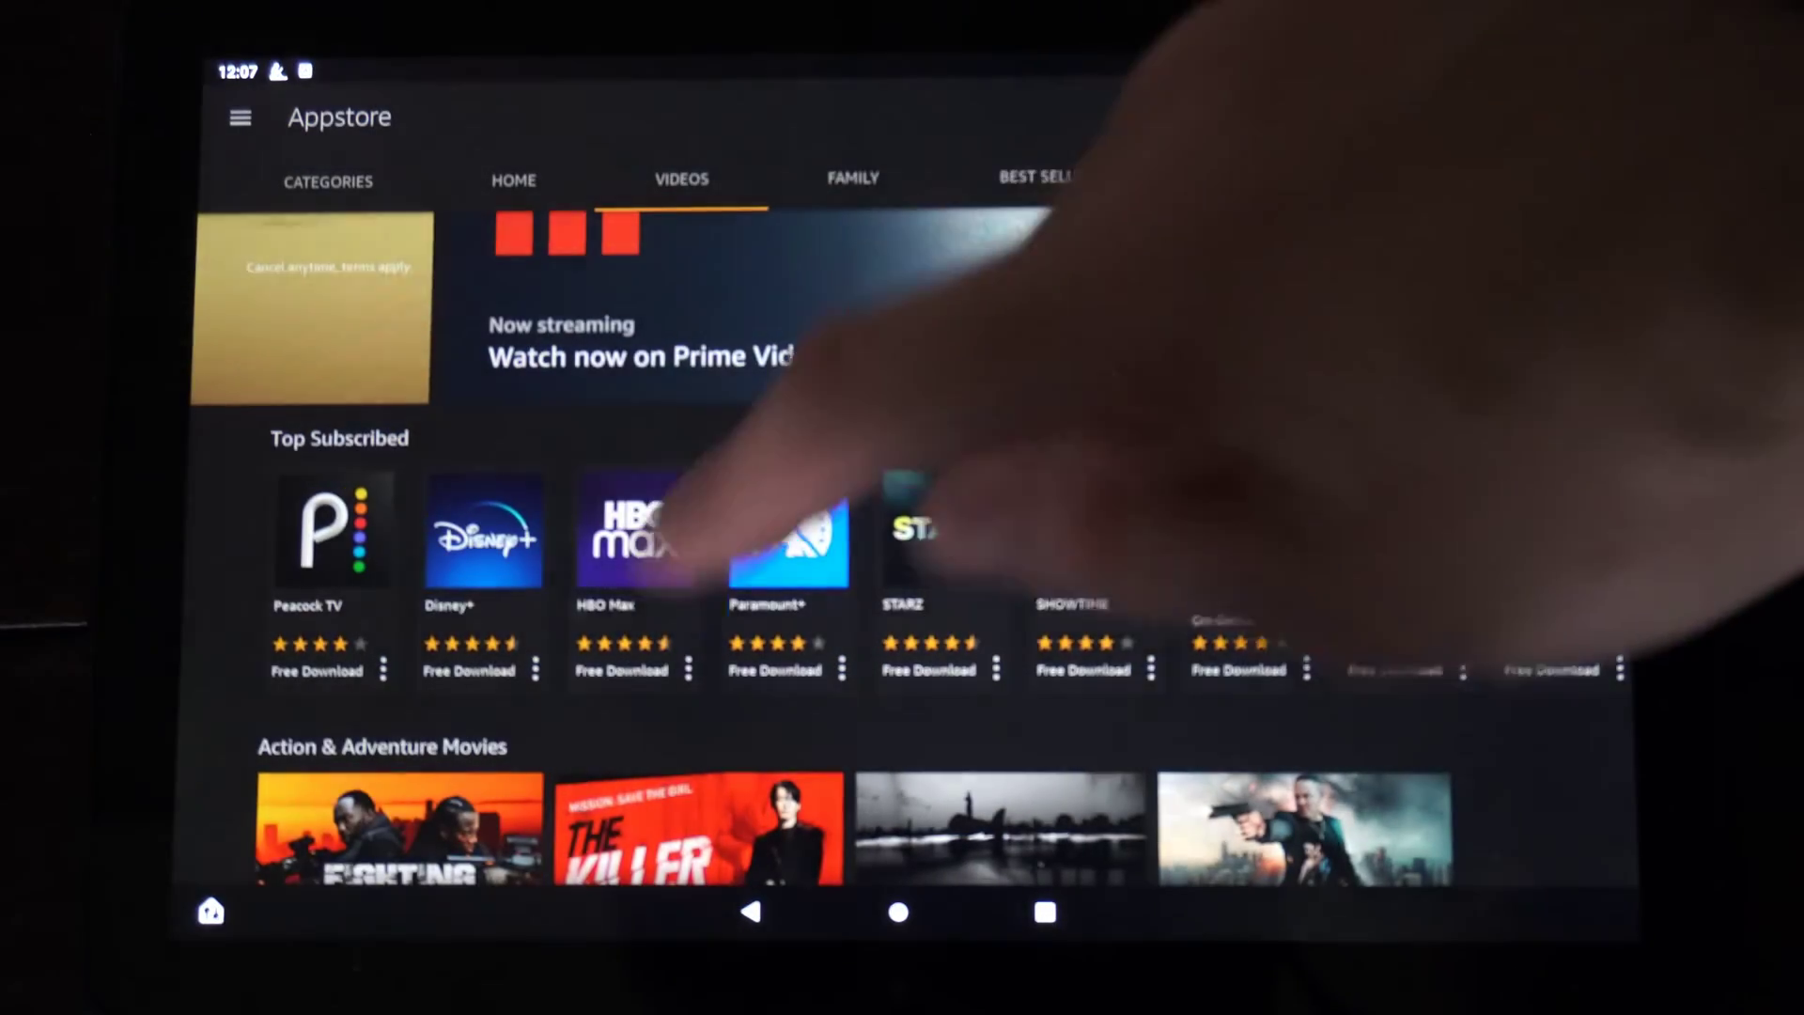
Start the HBO Max download from its app page, then go to the home screen
{"action": "left_click", "coordinate": [635, 529]}
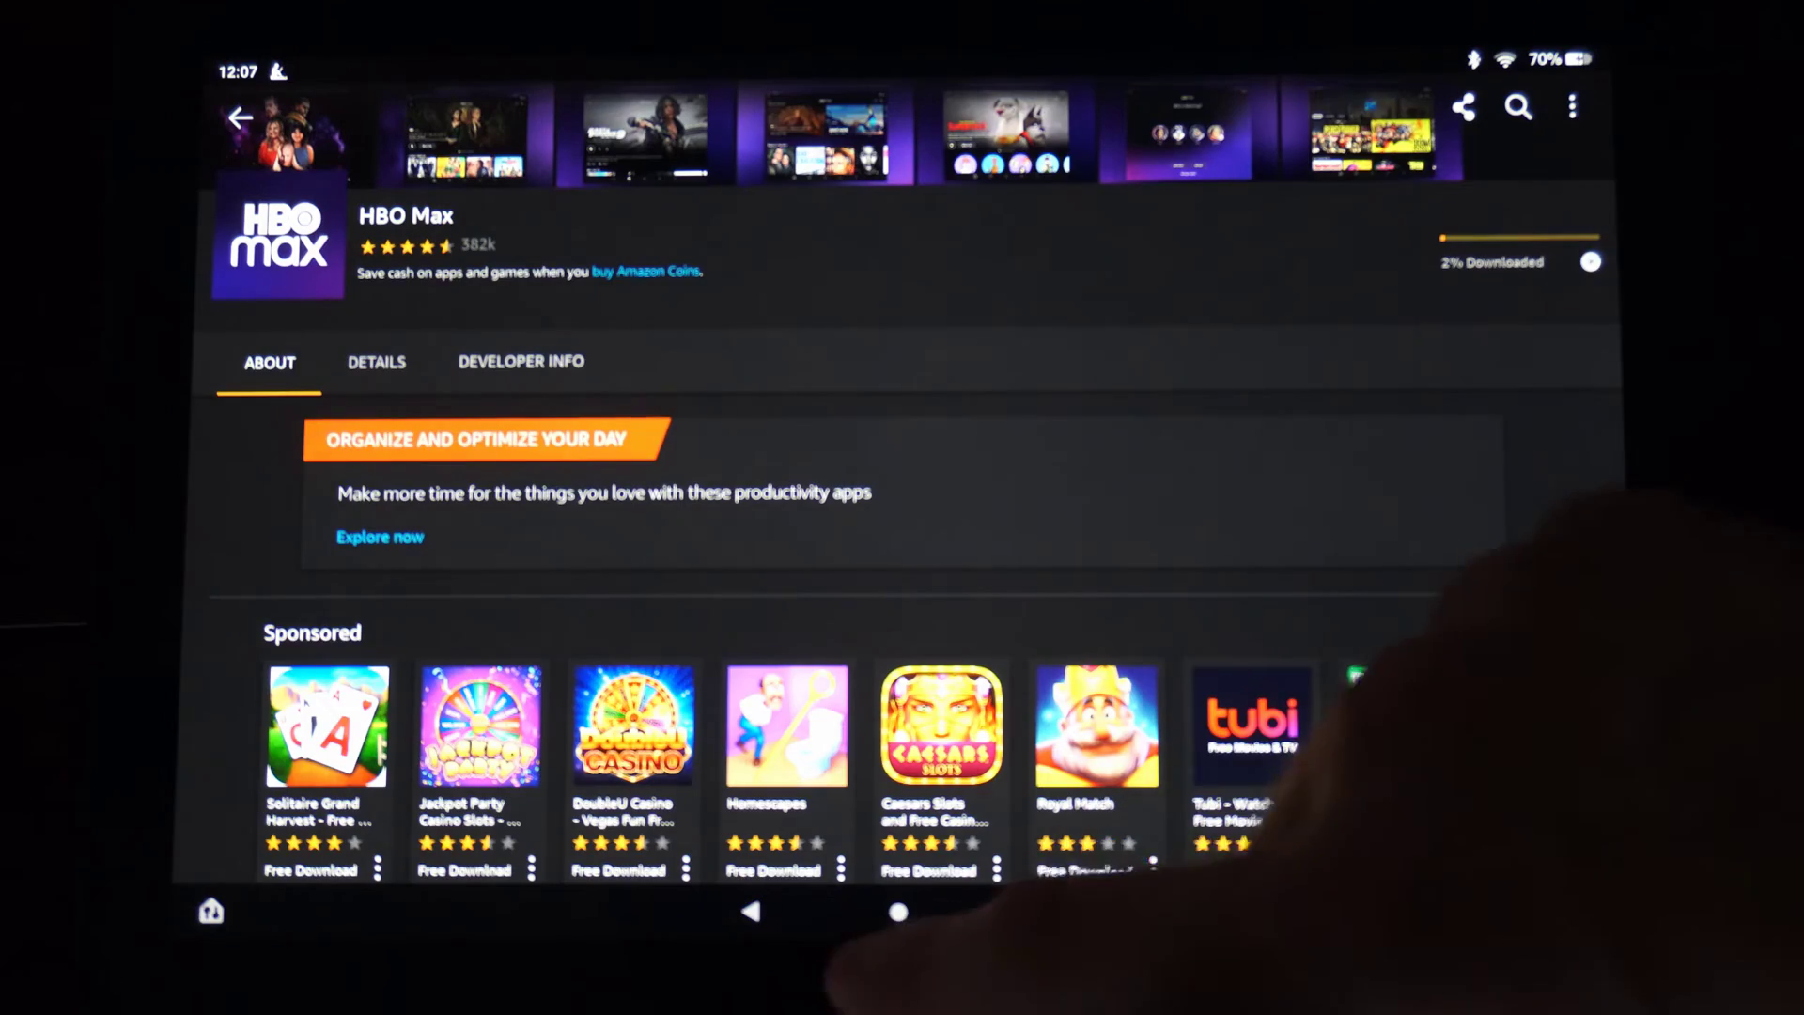
{"action": "left_click", "coordinate": [898, 912]}
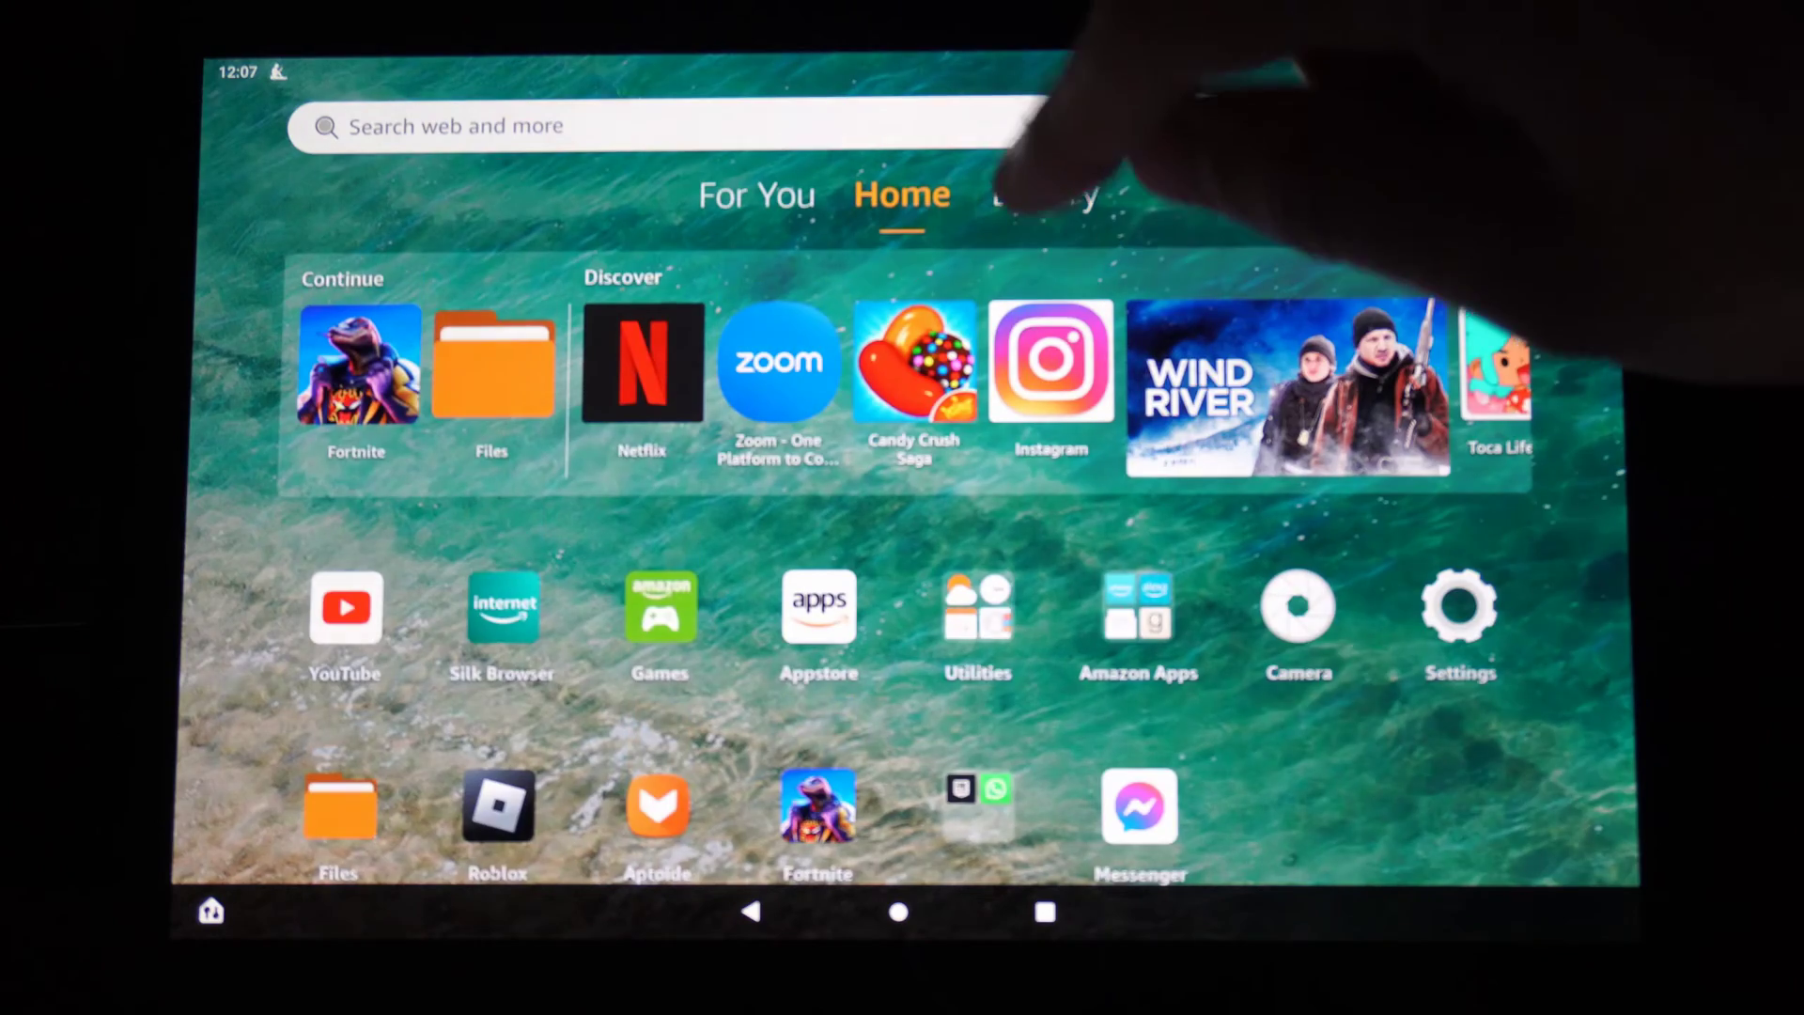
Open the home screen Library, which shows an empty Downloaded view
{"action": "left_click", "coordinate": [1045, 194]}
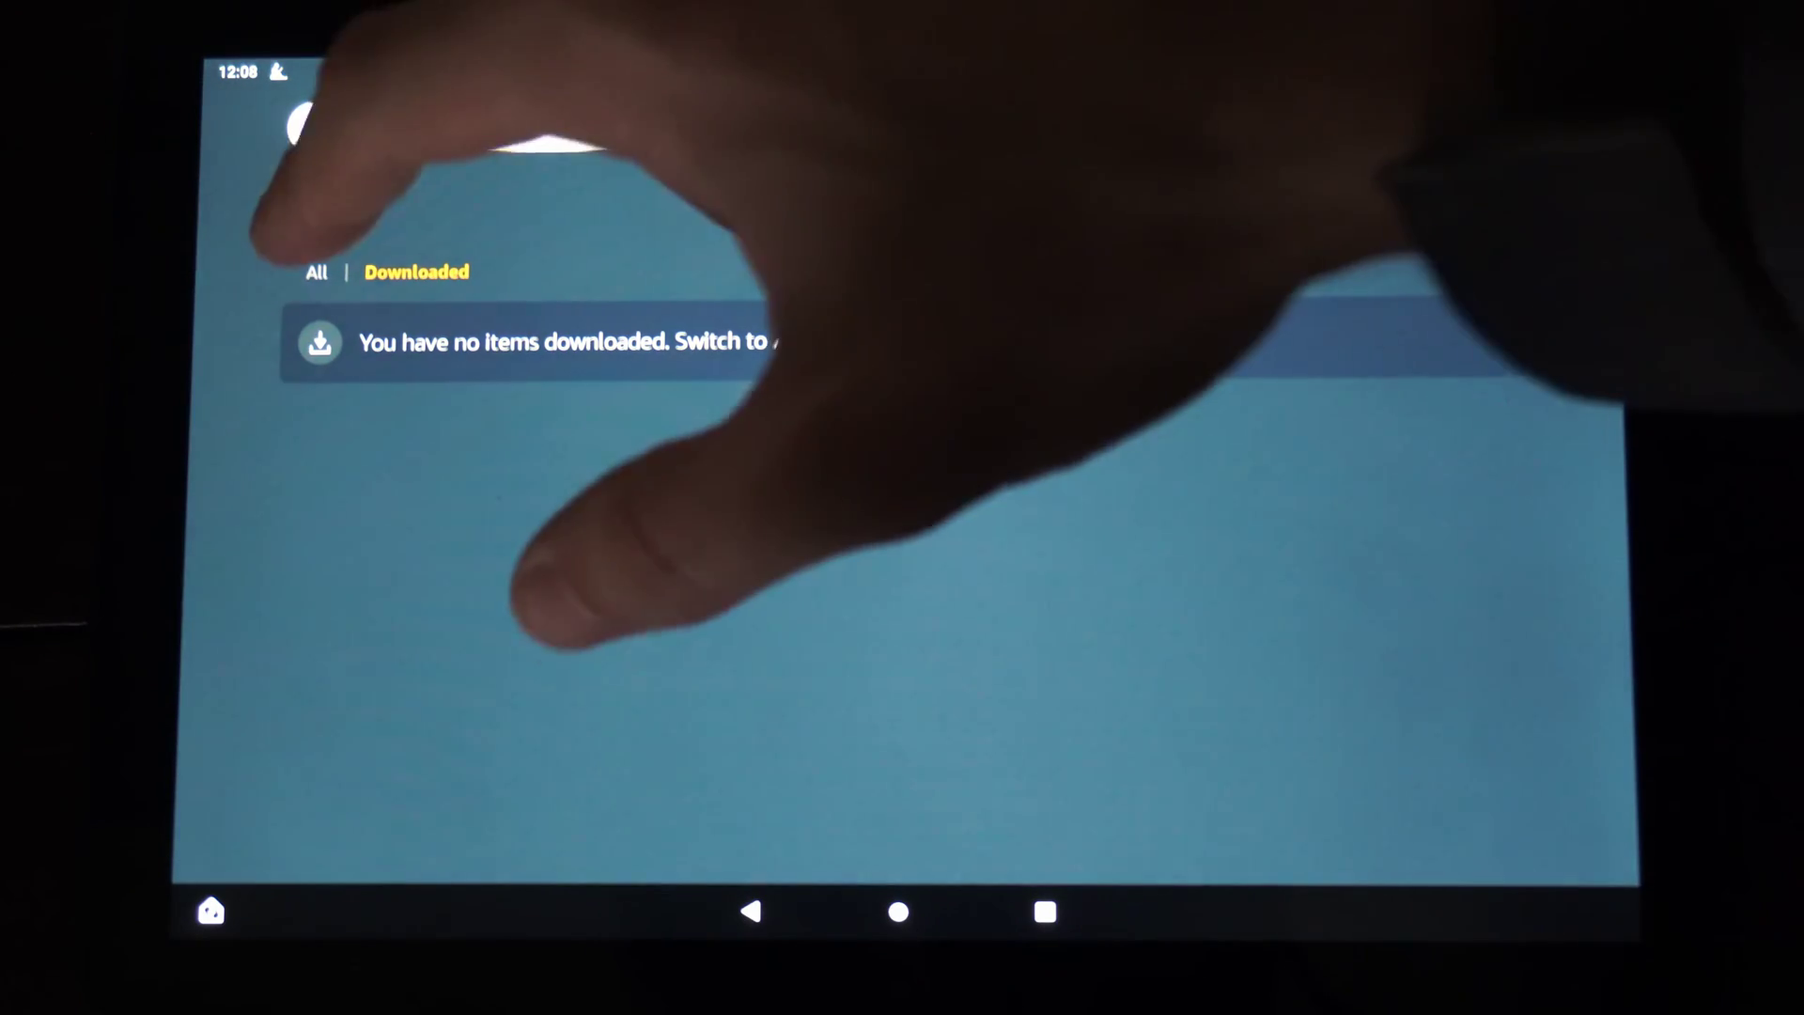
Switch the Library to All and expand the Apps row to reveal HBO Max
{"action": "left_click", "coordinate": [317, 272]}
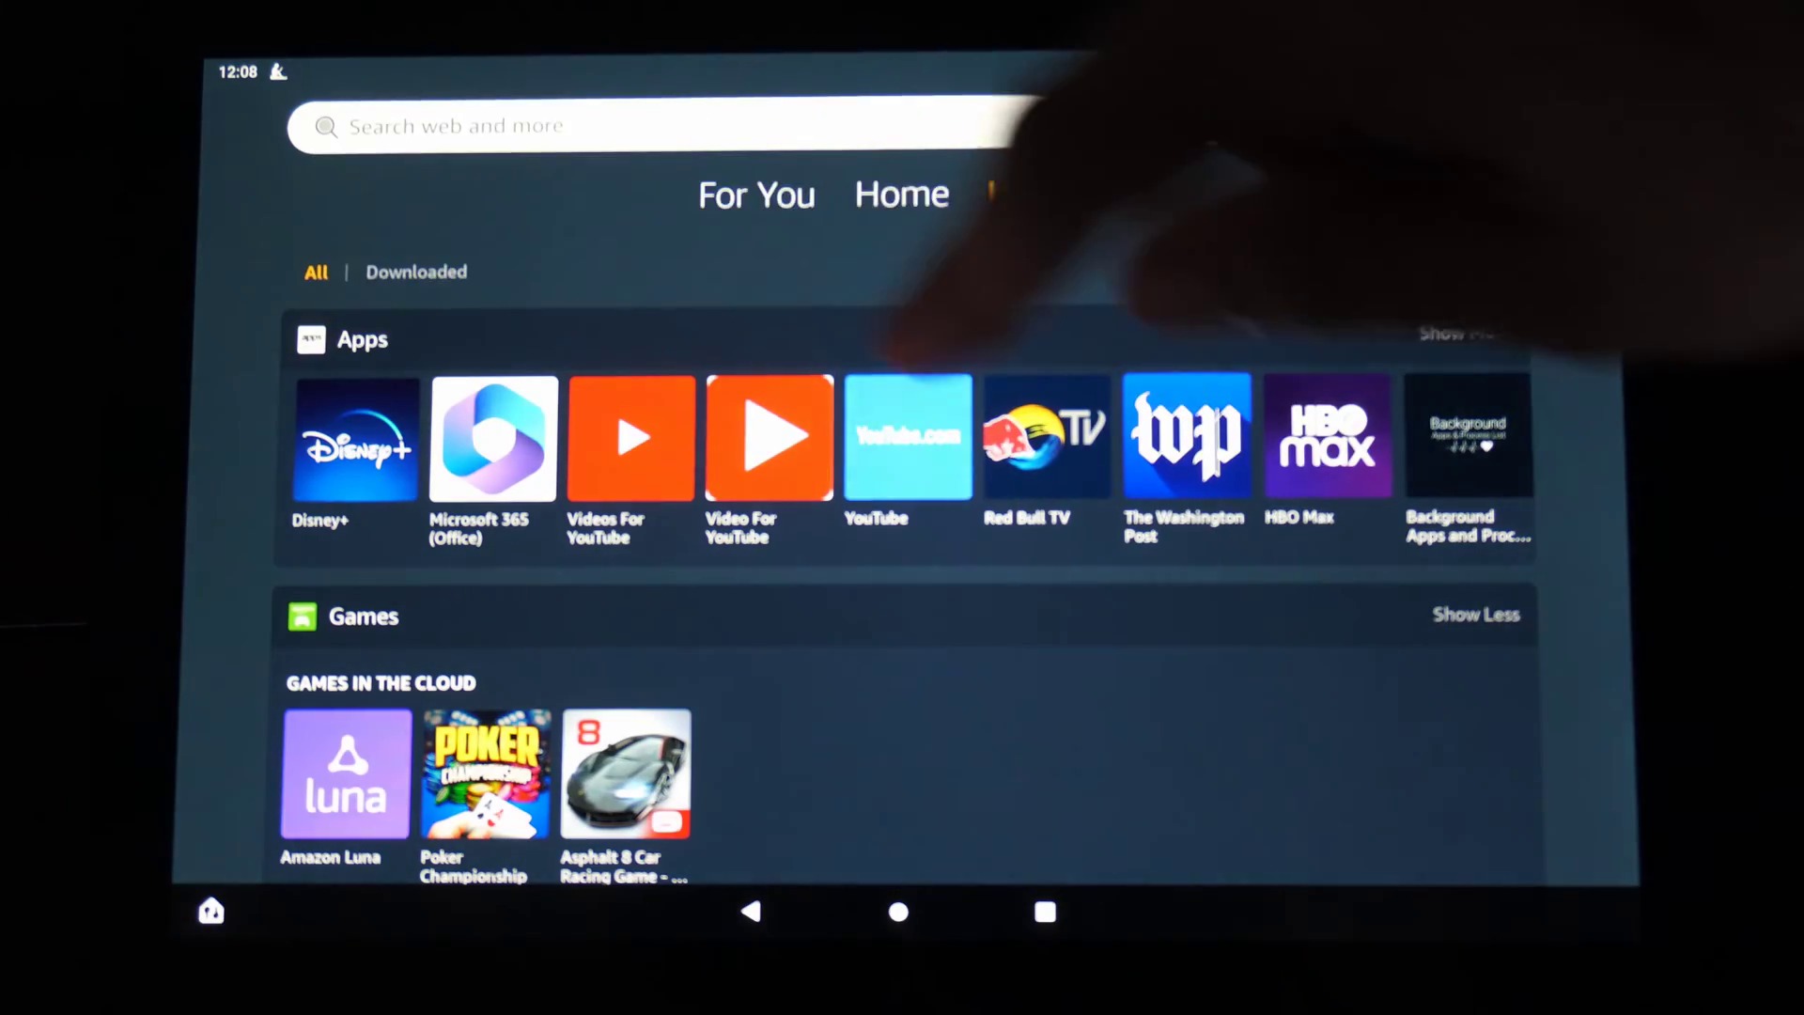
{"action": "scroll", "coordinate": [761, 422], "scroll_direction": "down", "scroll_amount": 2}
{"action": "scroll", "coordinate": [733, 521], "scroll_direction": "down", "scroll_amount": 2}
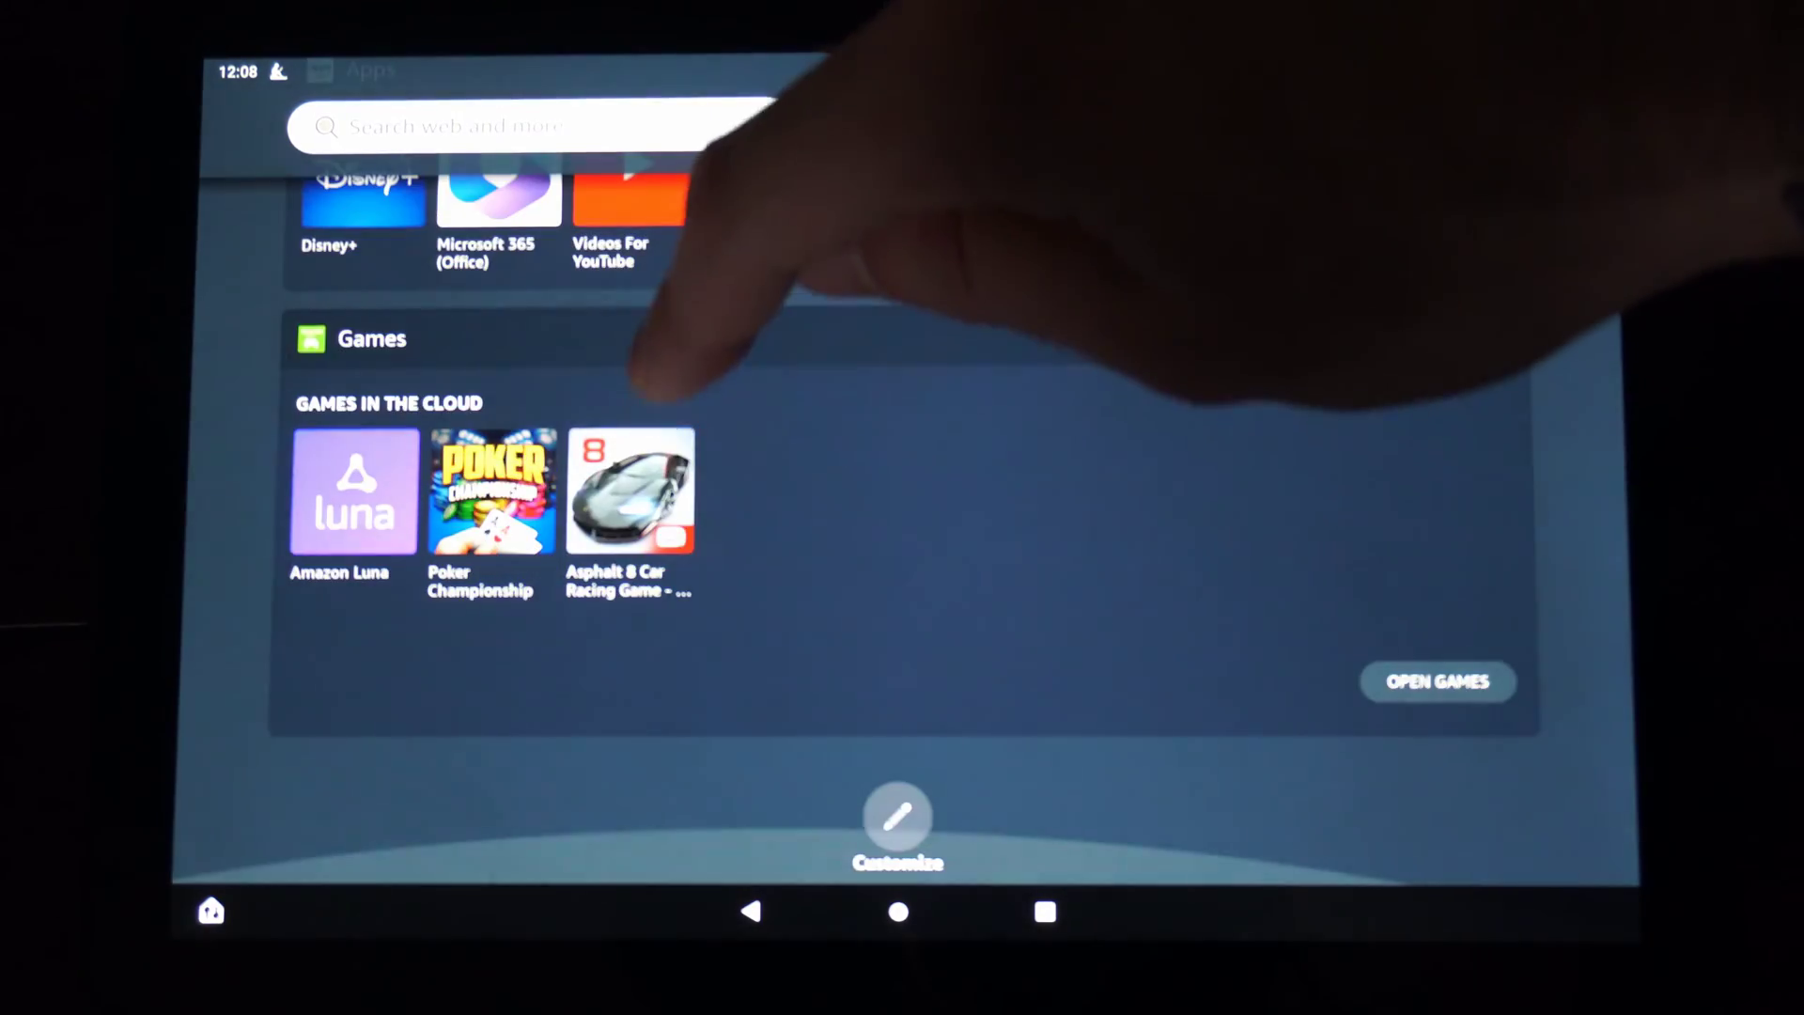
{"action": "scroll", "coordinate": [902, 465], "scroll_direction": "up", "scroll_amount": 3}
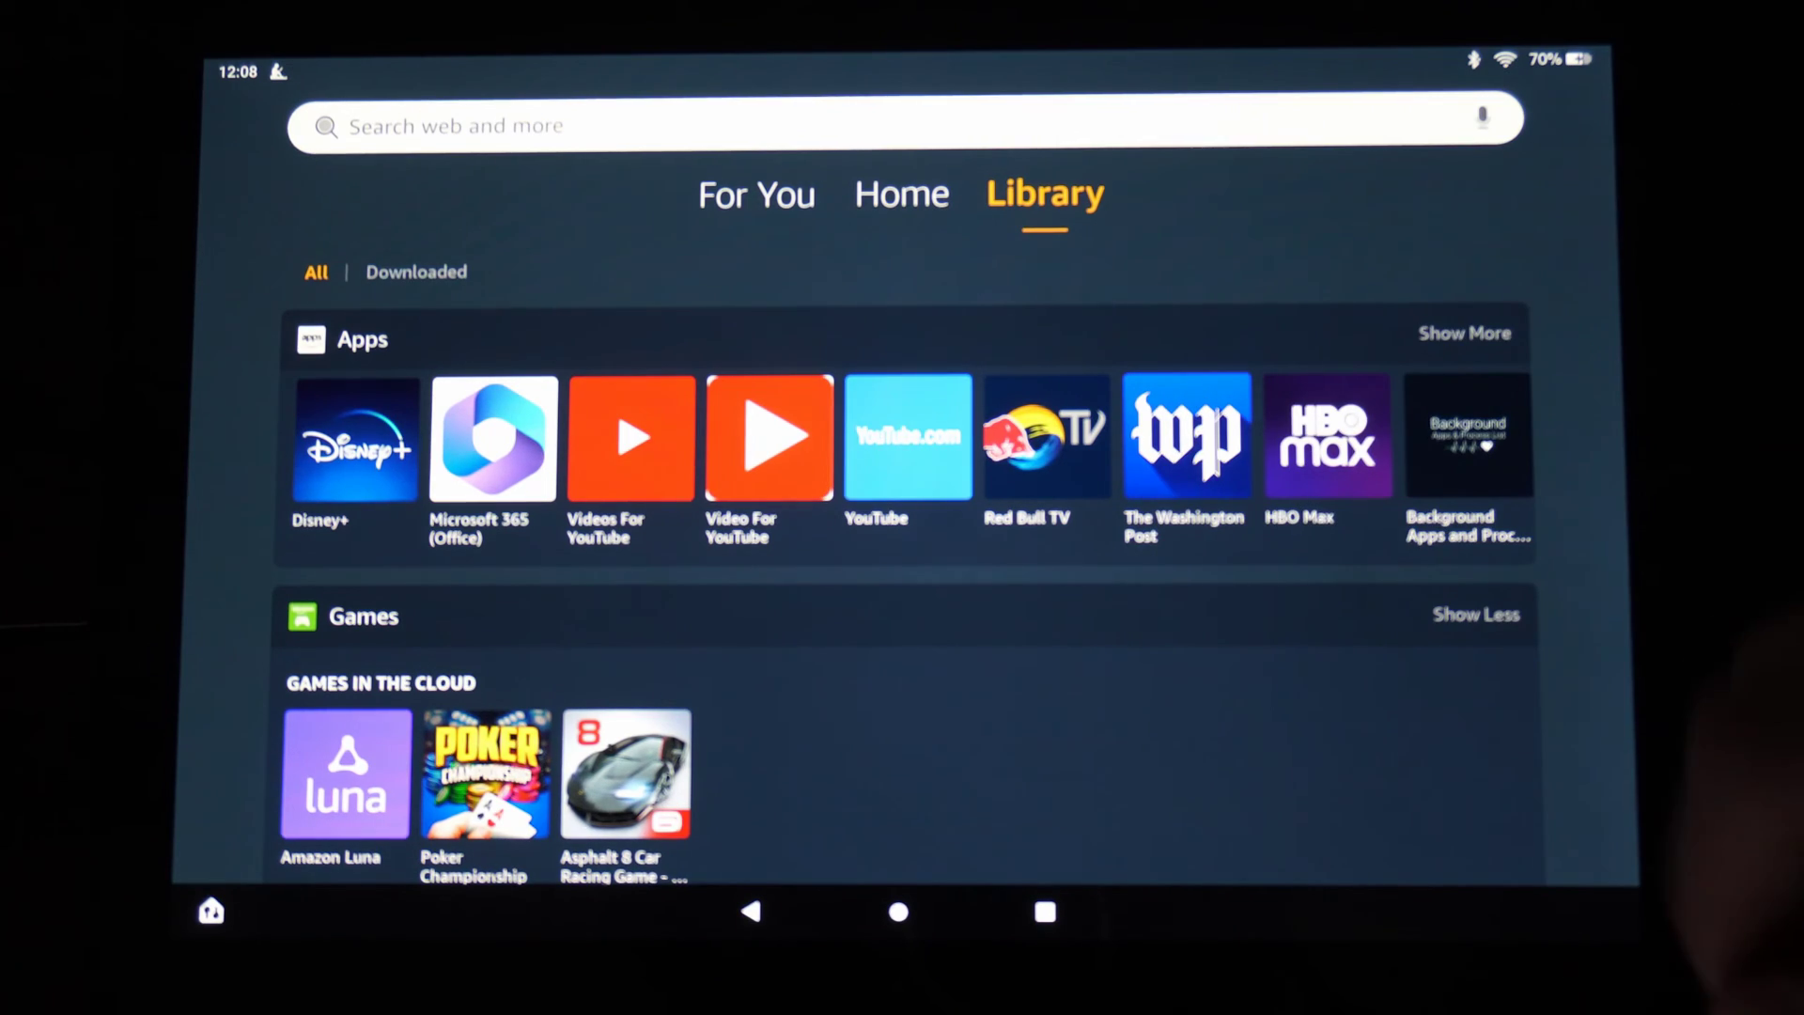
{"action": "left_click", "coordinate": [1465, 332]}
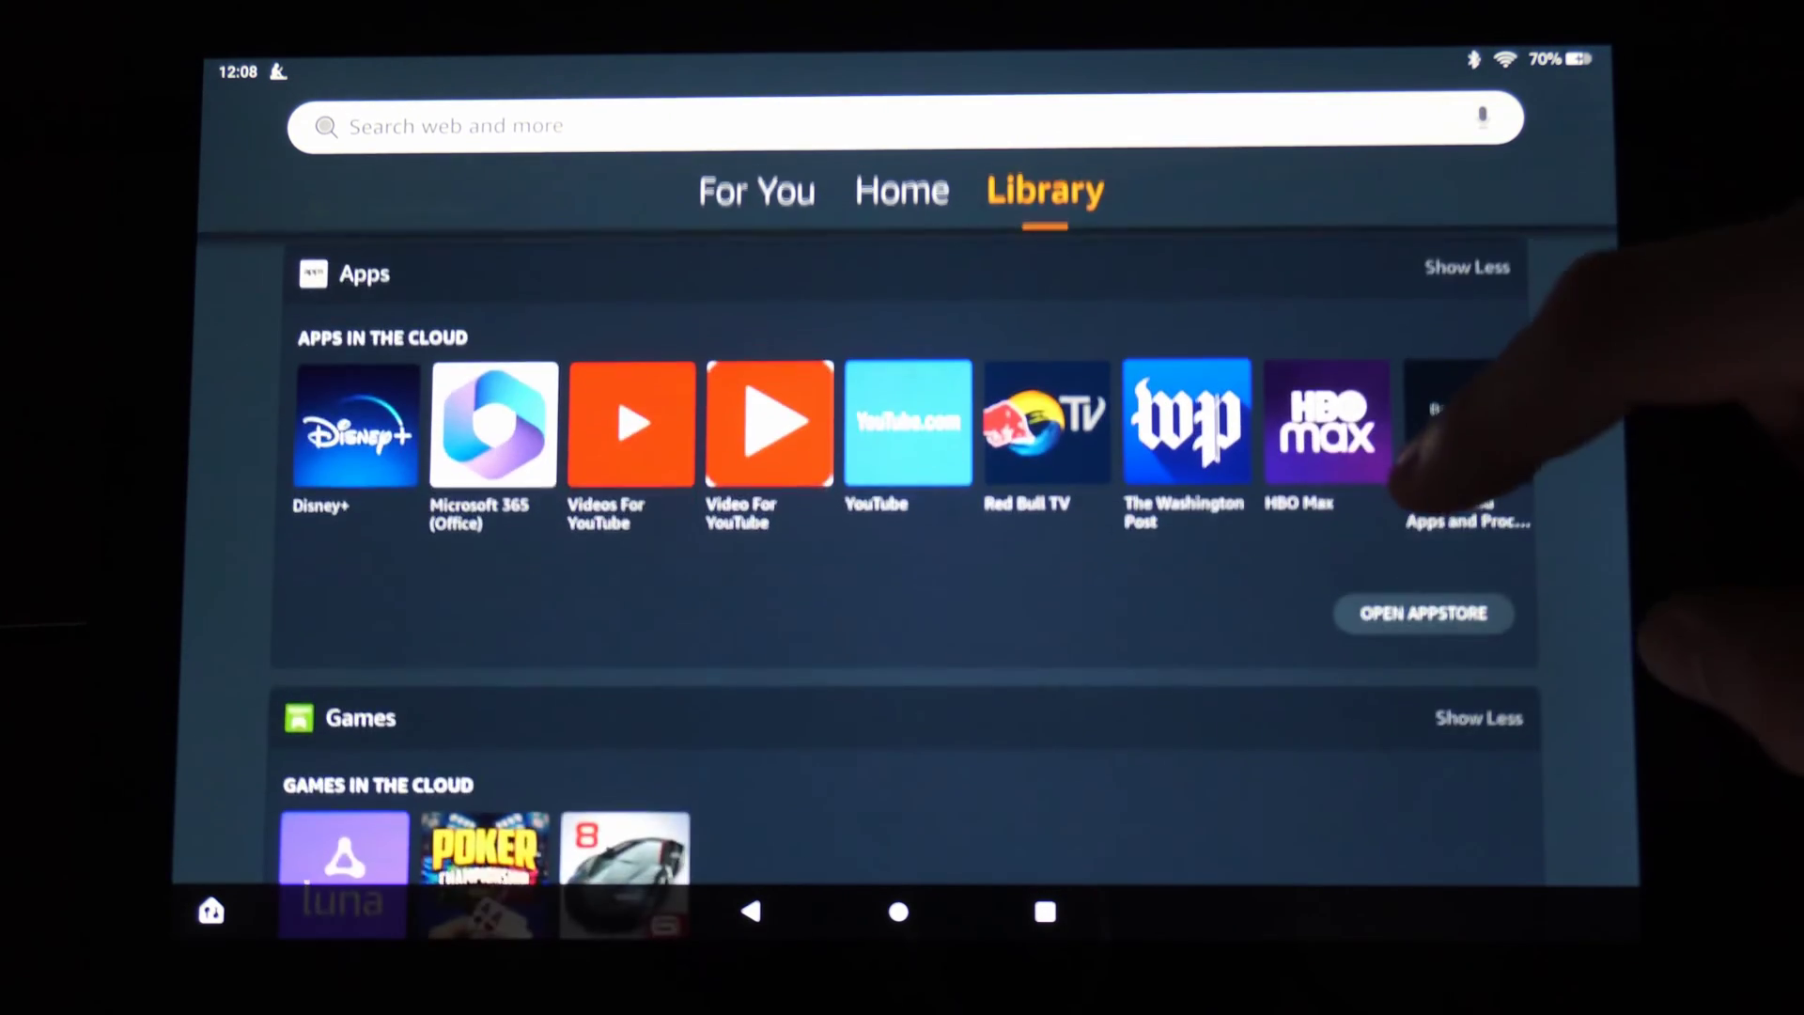
{"action": "left_click_drag", "start_coordinate": [1466, 479], "coordinate": [732, 479]}
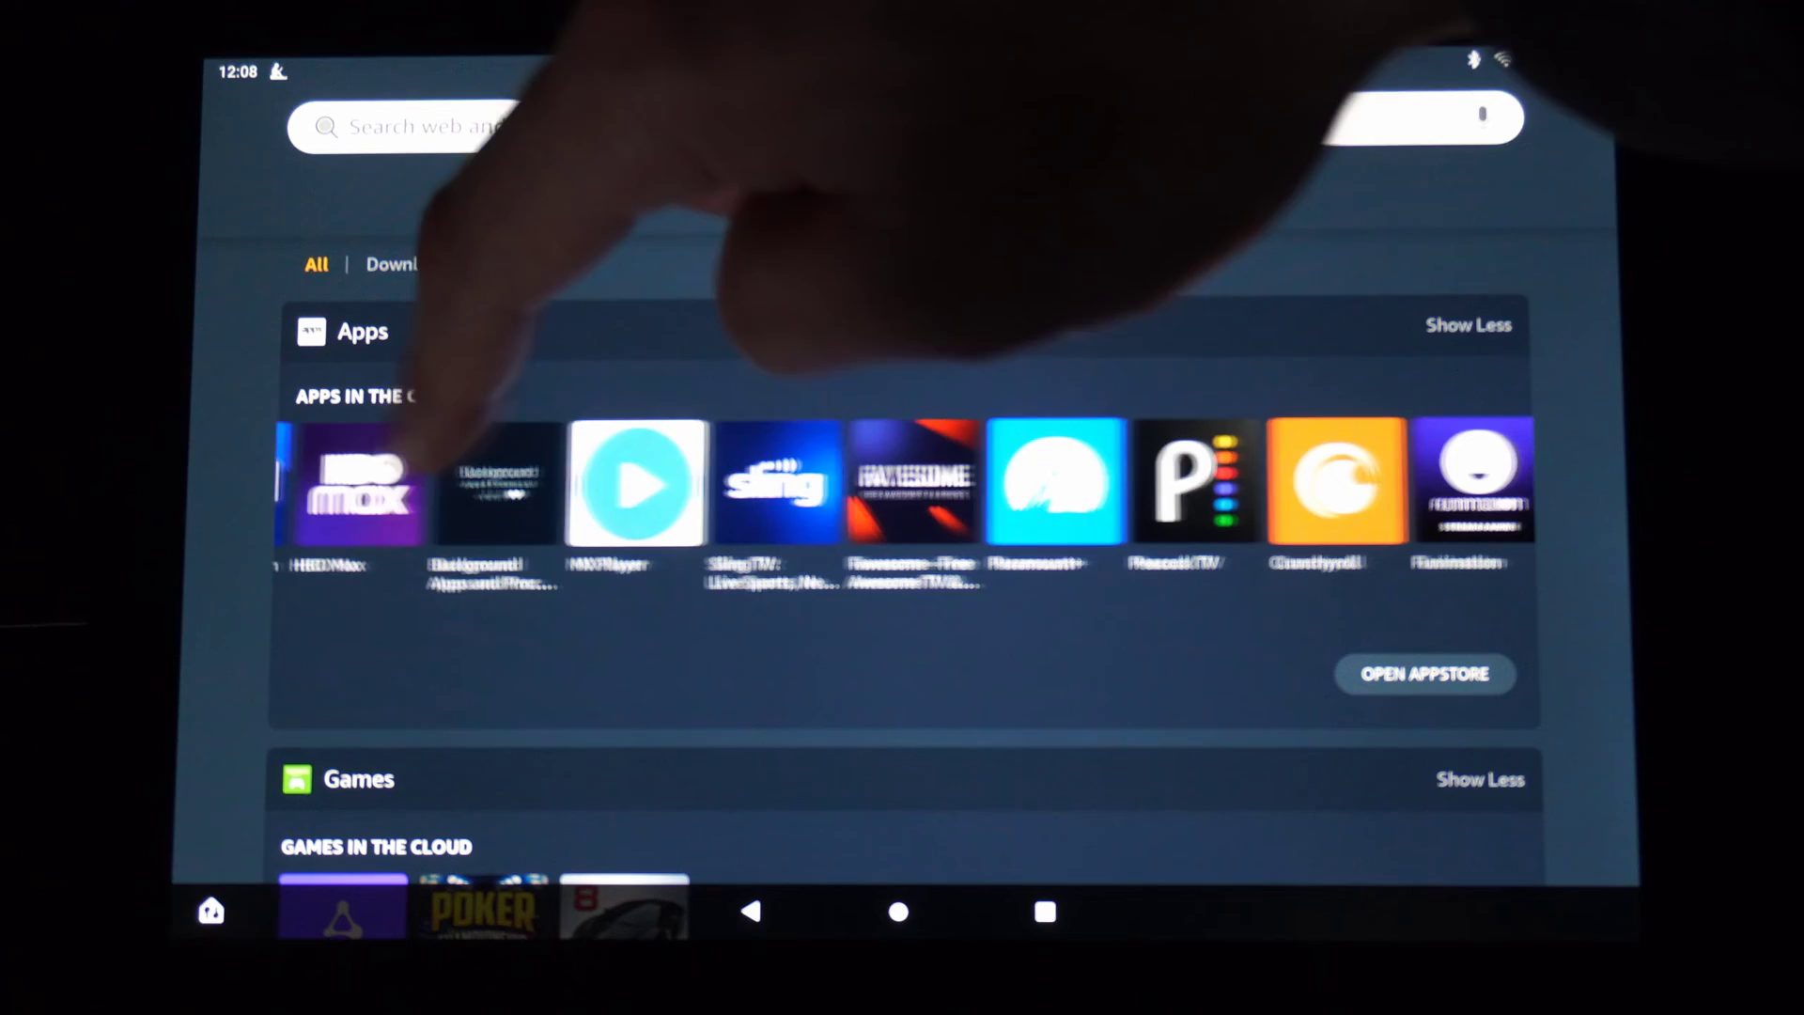
{"action": "left_click_drag", "start_coordinate": [1416, 480], "coordinate": [910, 480]}
{"action": "left_click", "coordinate": [1424, 673]}
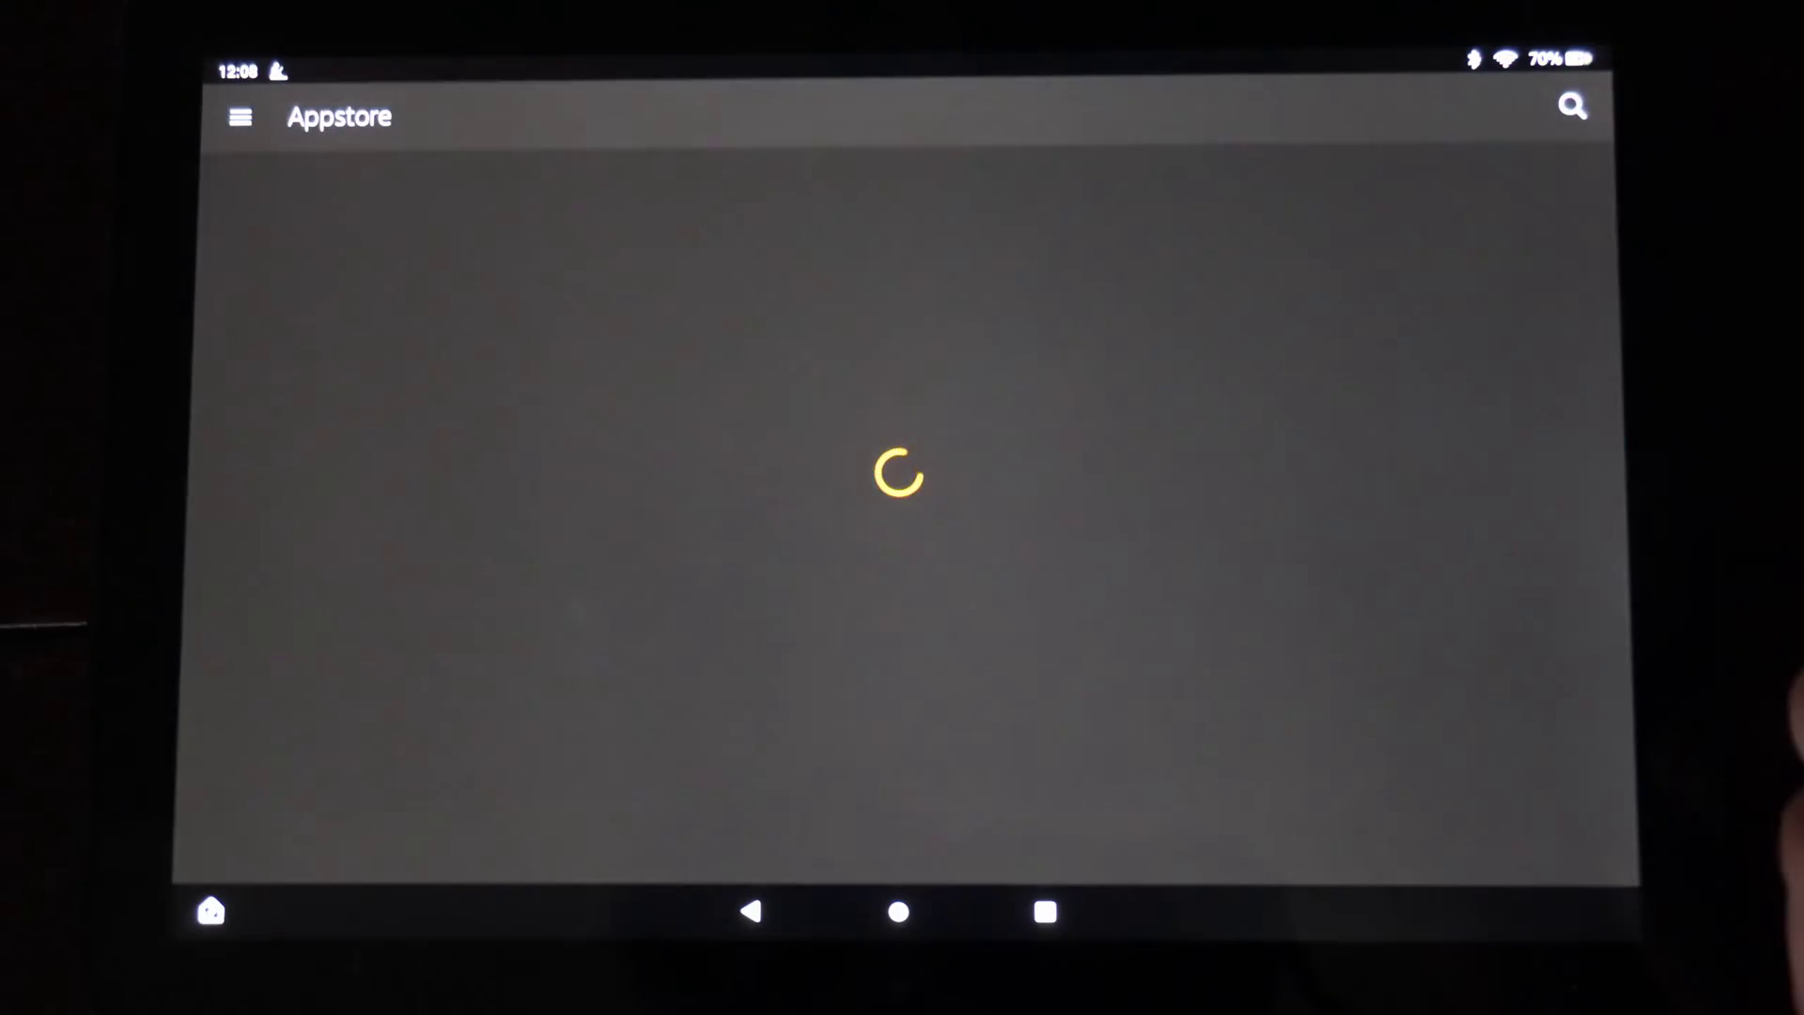